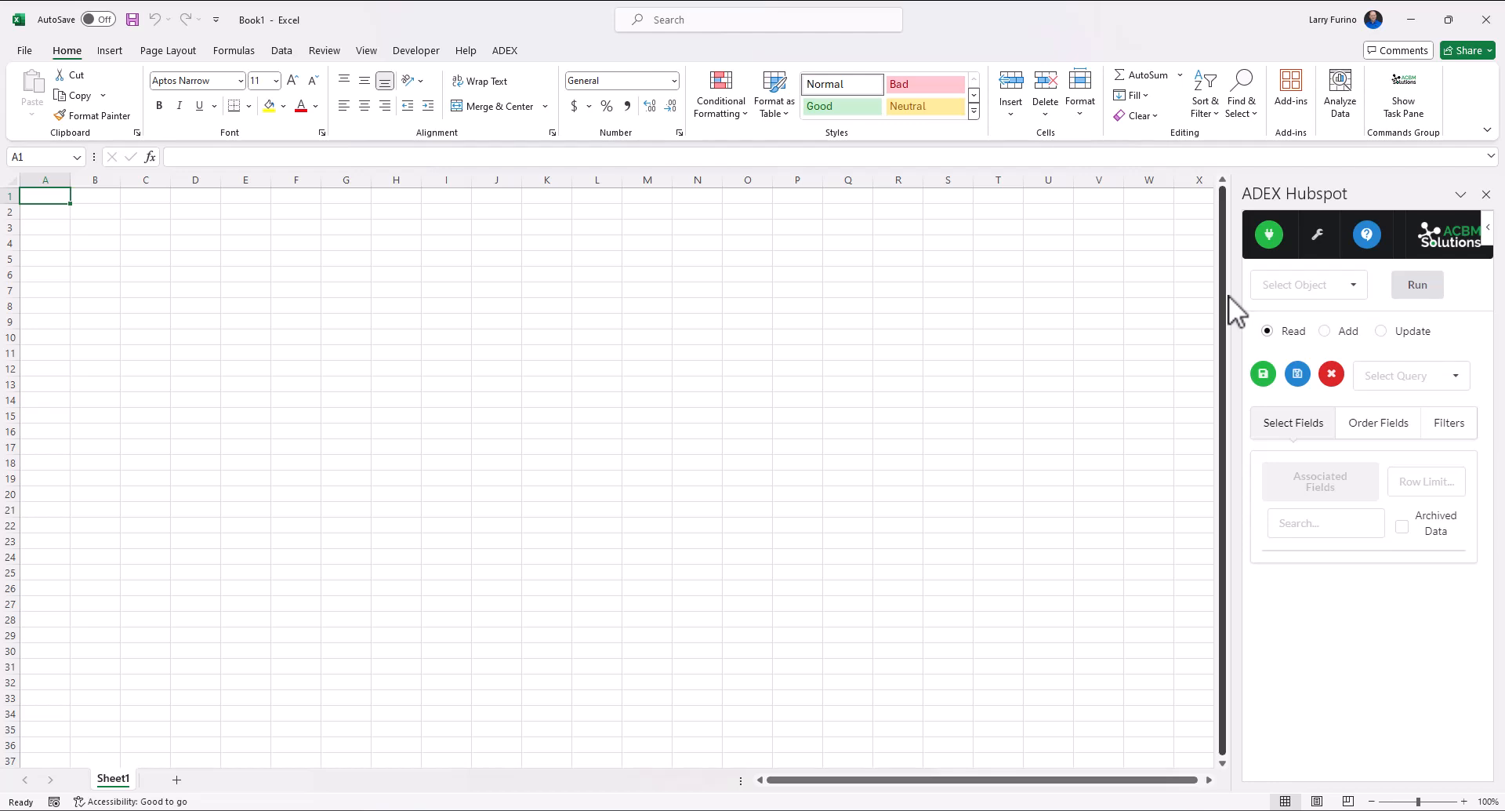
Choose Contacts as the object to read and add the Company Name field to the query.
click(1356, 287)
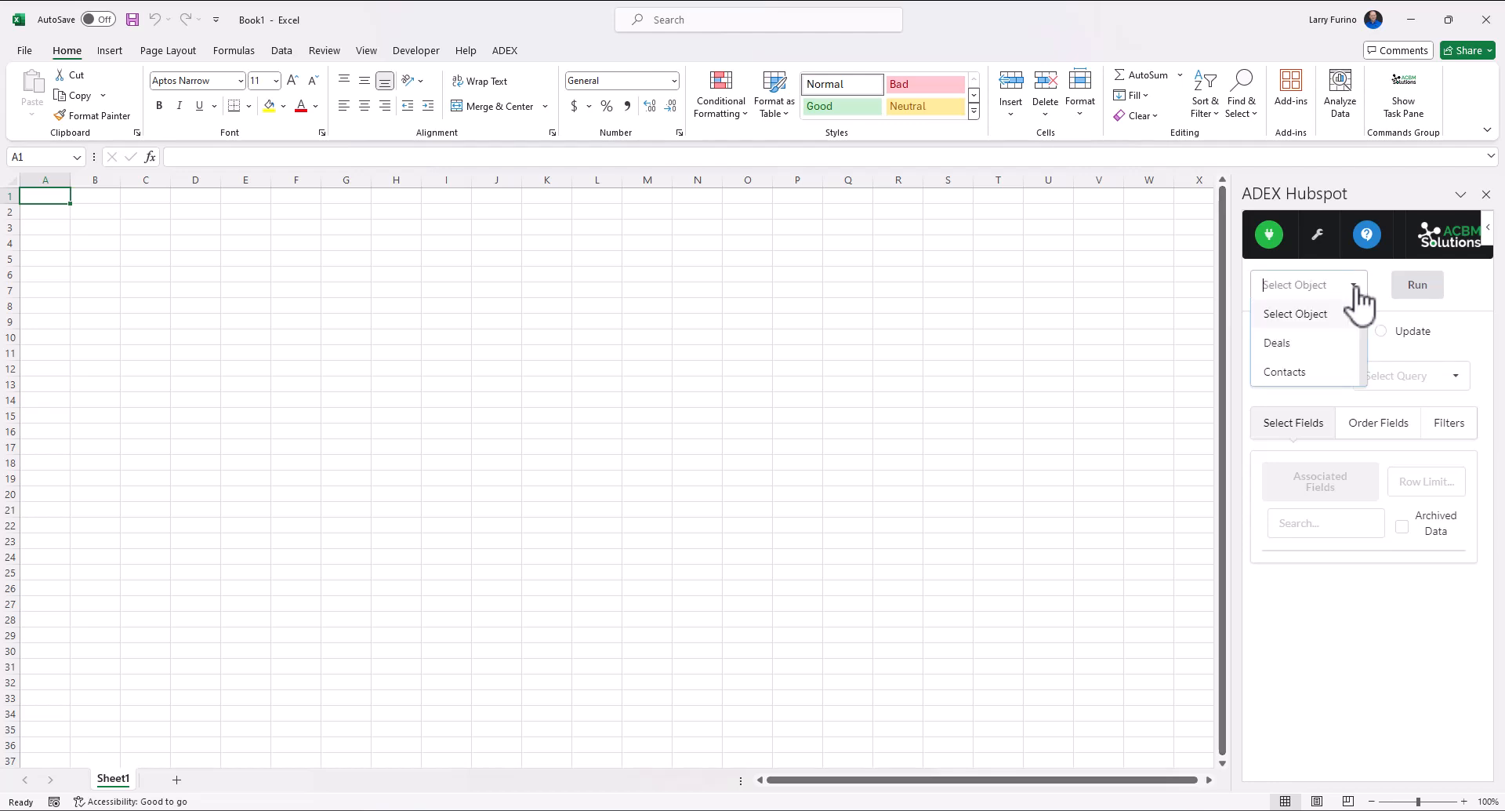
click(1293, 373)
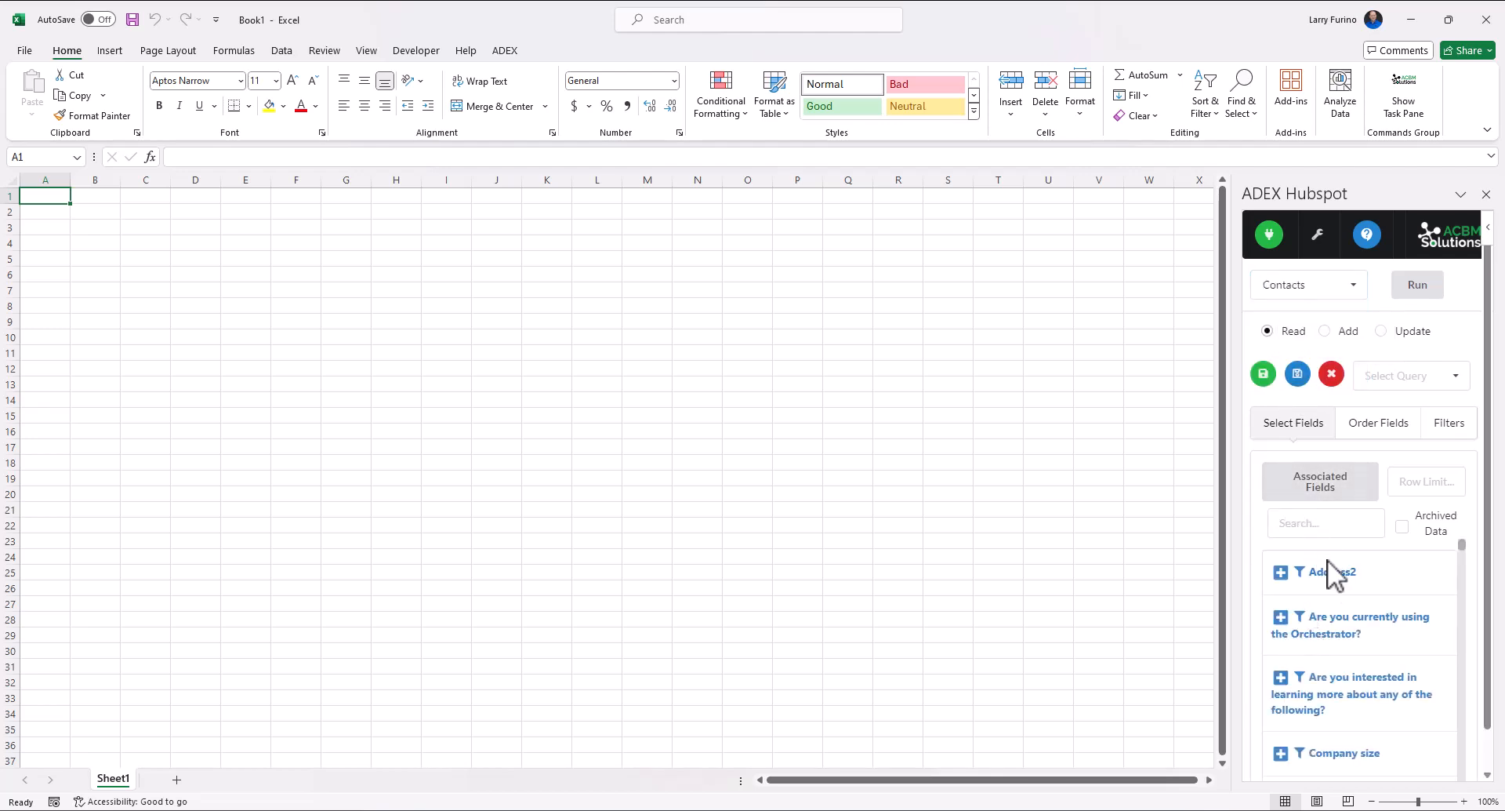
scroll(1329, 674, down, 2)
scroll(1329, 675, up, 2)
click(1328, 524)
text(Company)
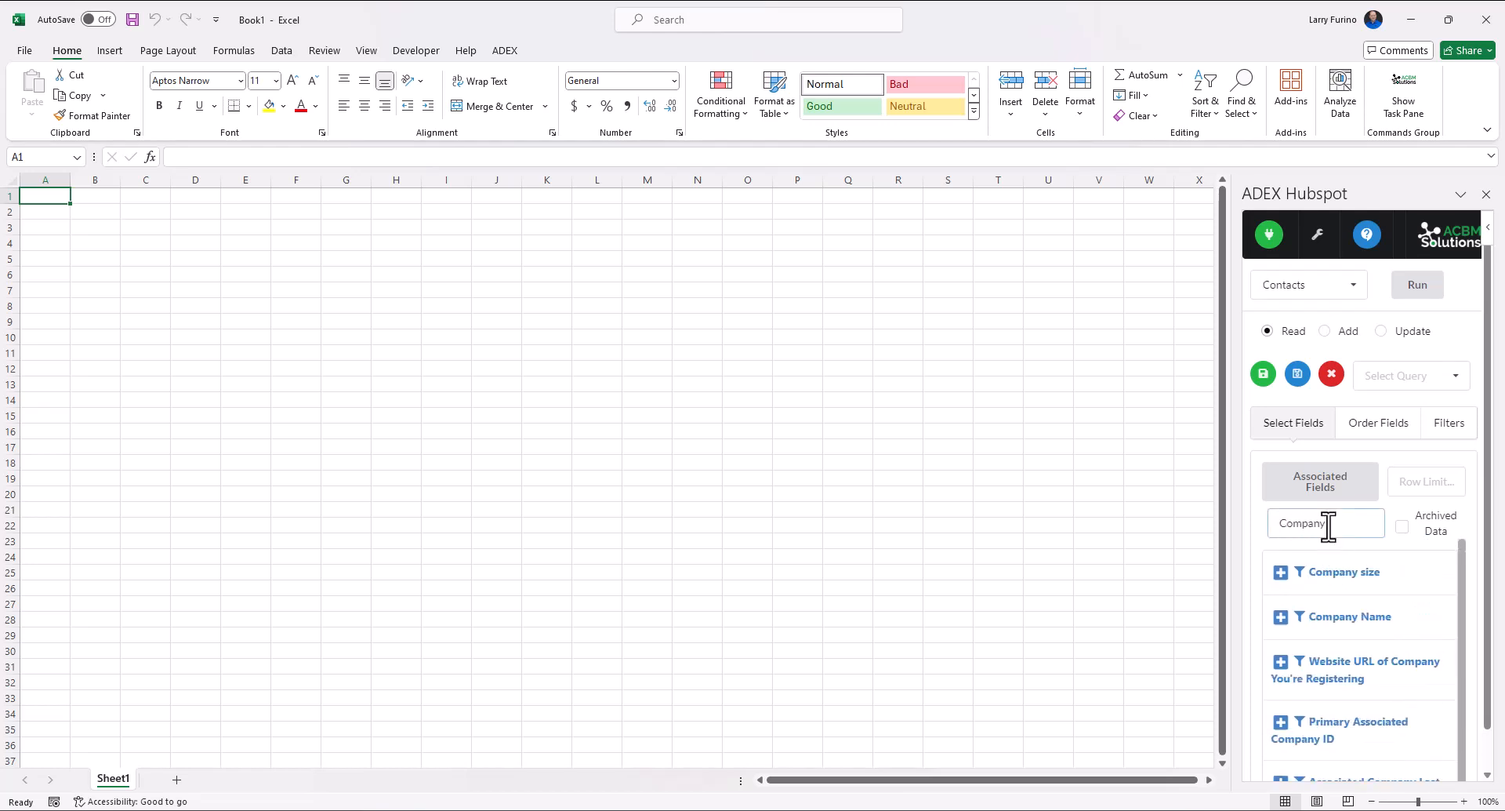
click(1282, 618)
Find and add the First Name and Last Name fields to the Contacts query.
drag(1334, 527, 1254, 522)
key(BackSpace)
text(Fi)
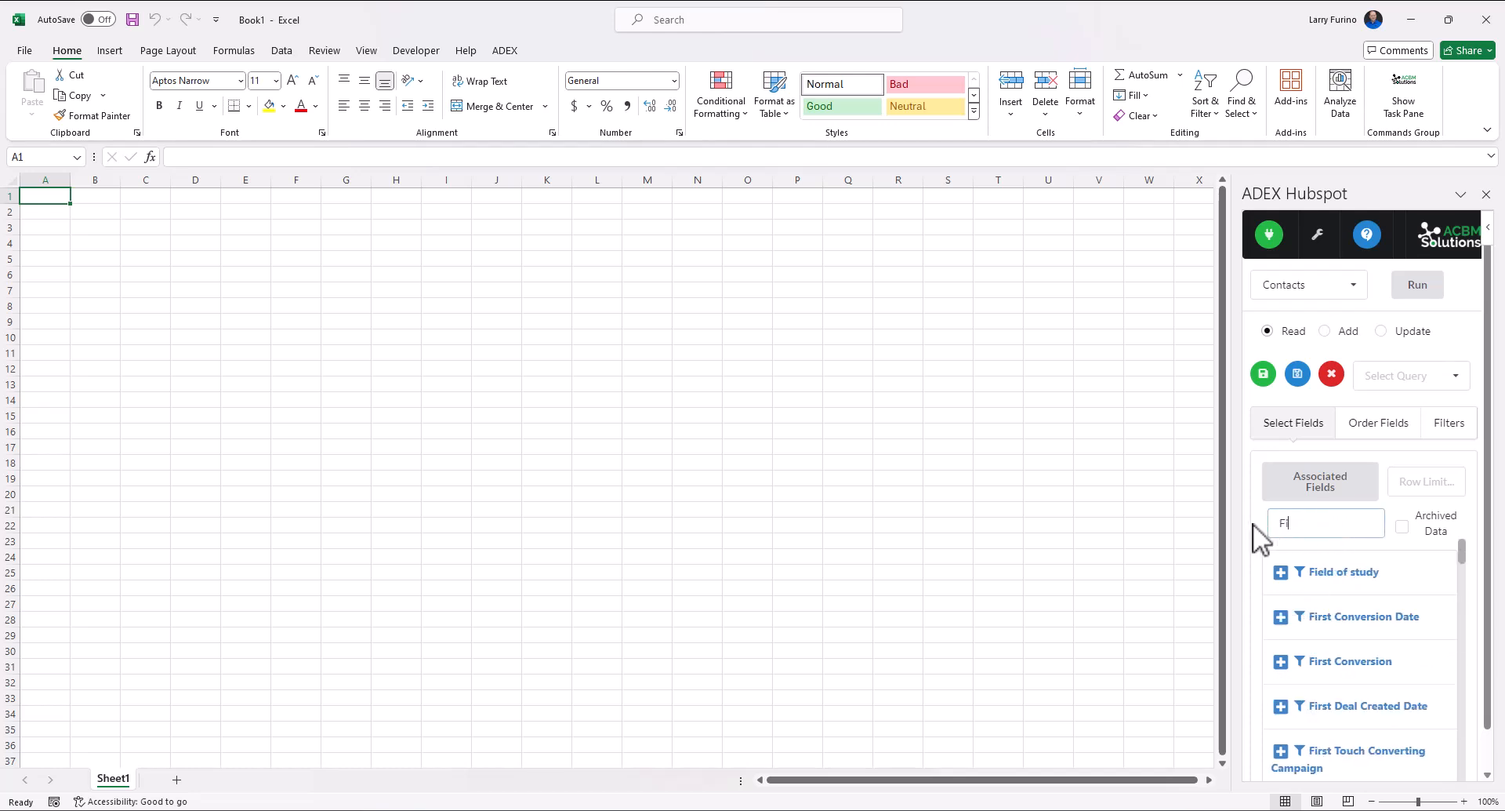
text(rst Name)
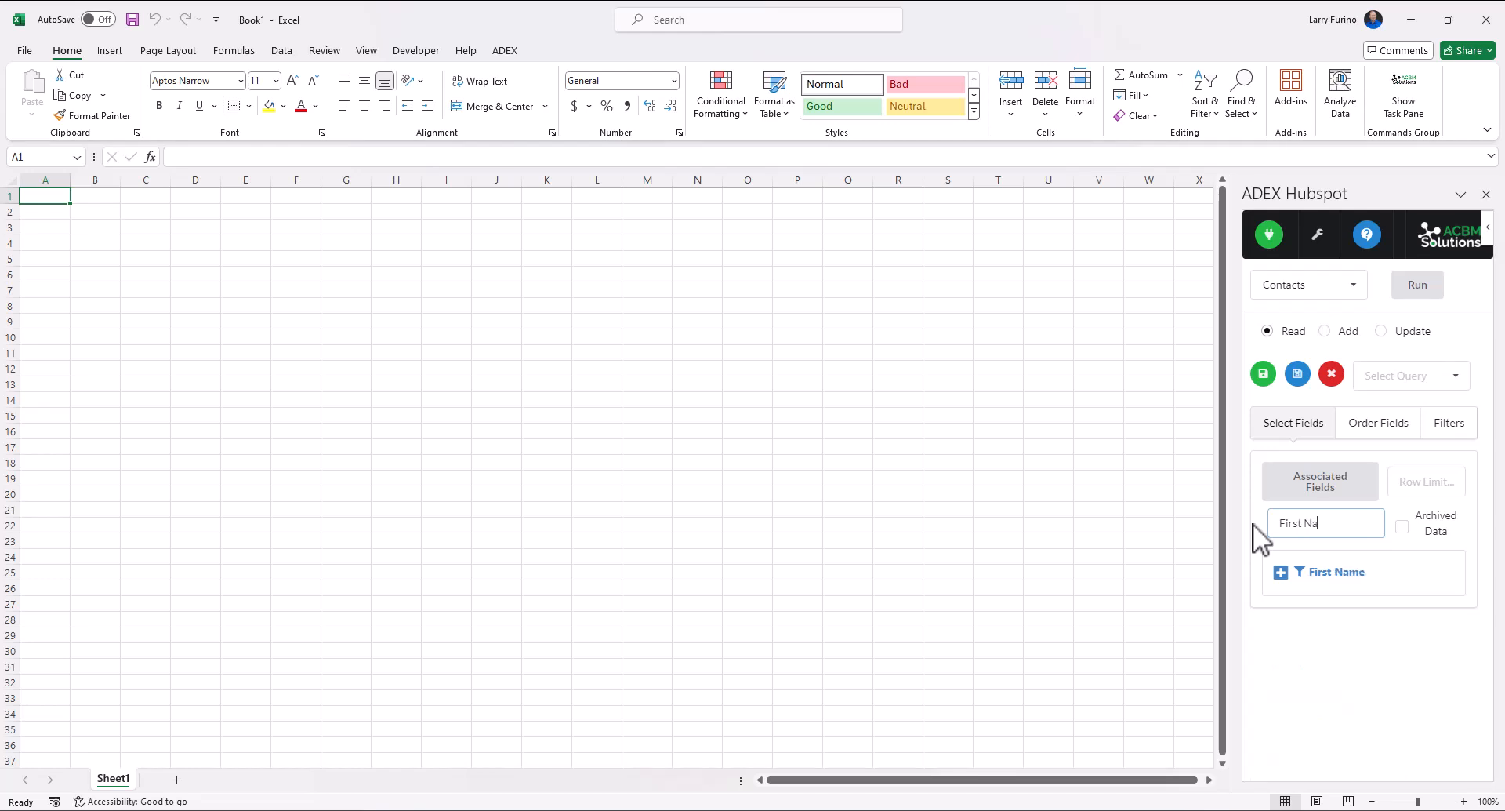
click(1281, 571)
click(1302, 523)
key(shift+Home)
text(Last)
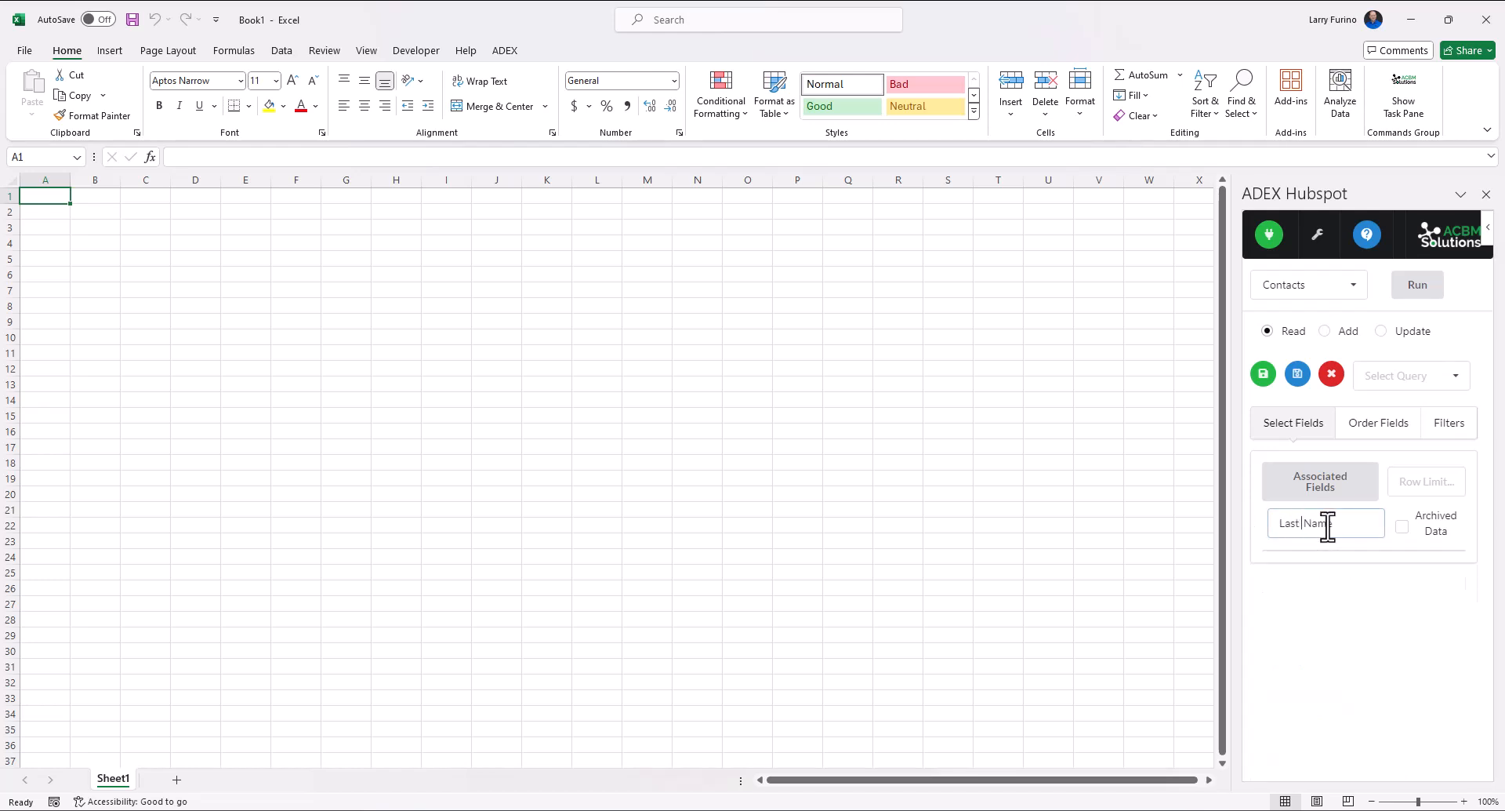
key(BackSpace)
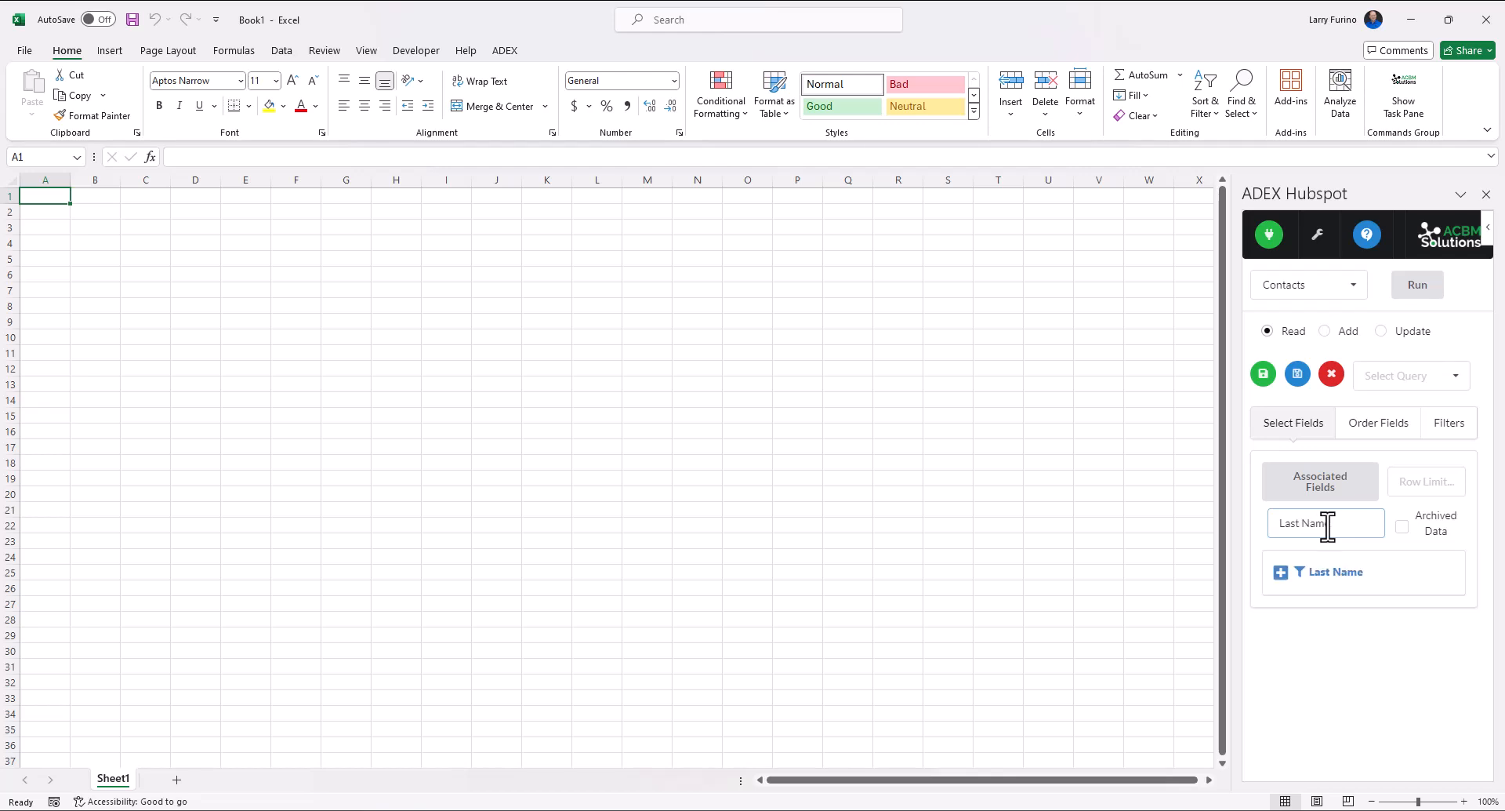
click(1283, 572)
Find and add the Email and HubSpot Score fields to the Contacts query.
drag(1344, 525, 1258, 524)
text(EMail)
click(1282, 572)
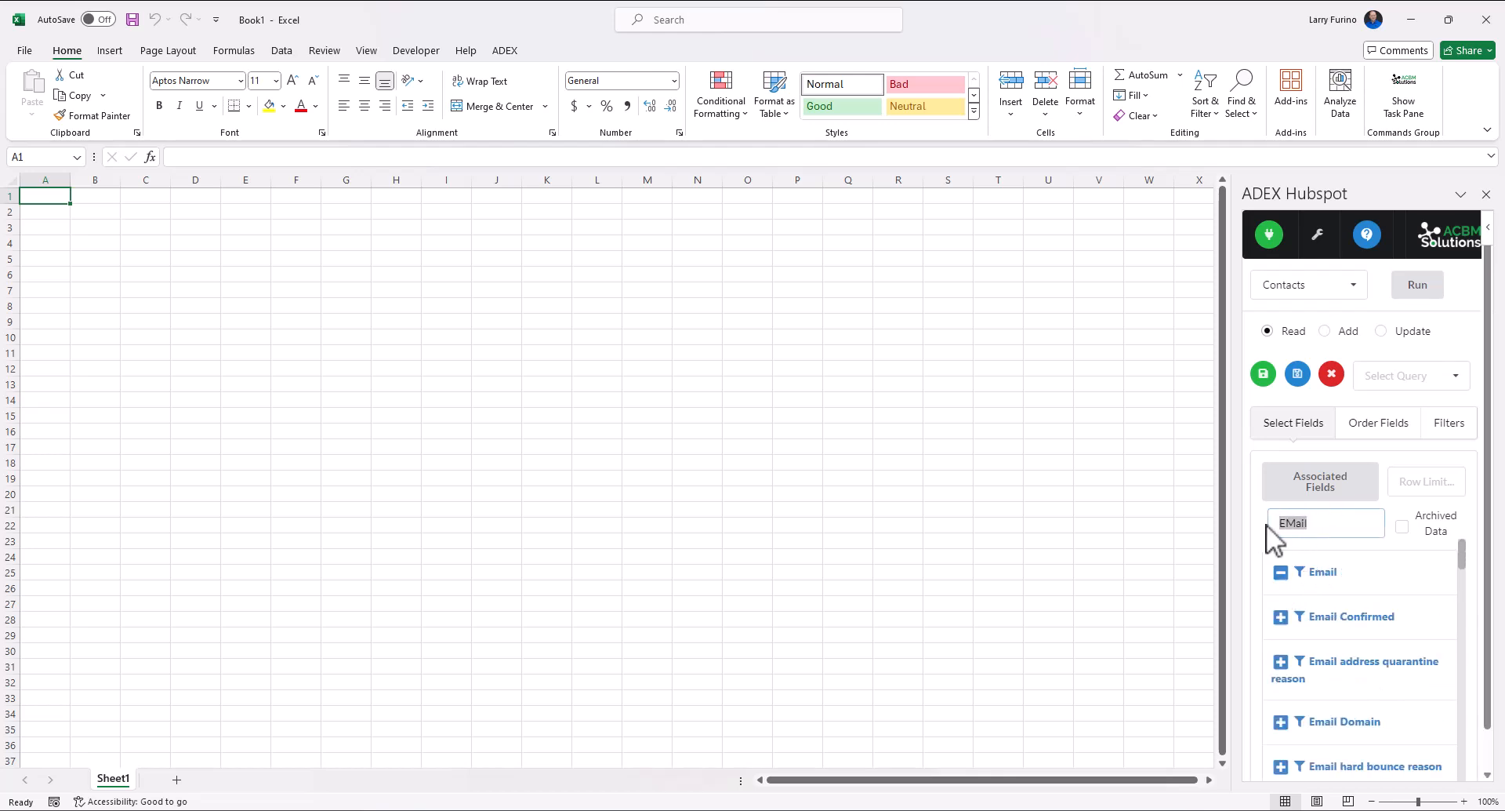
text(Hubspot)
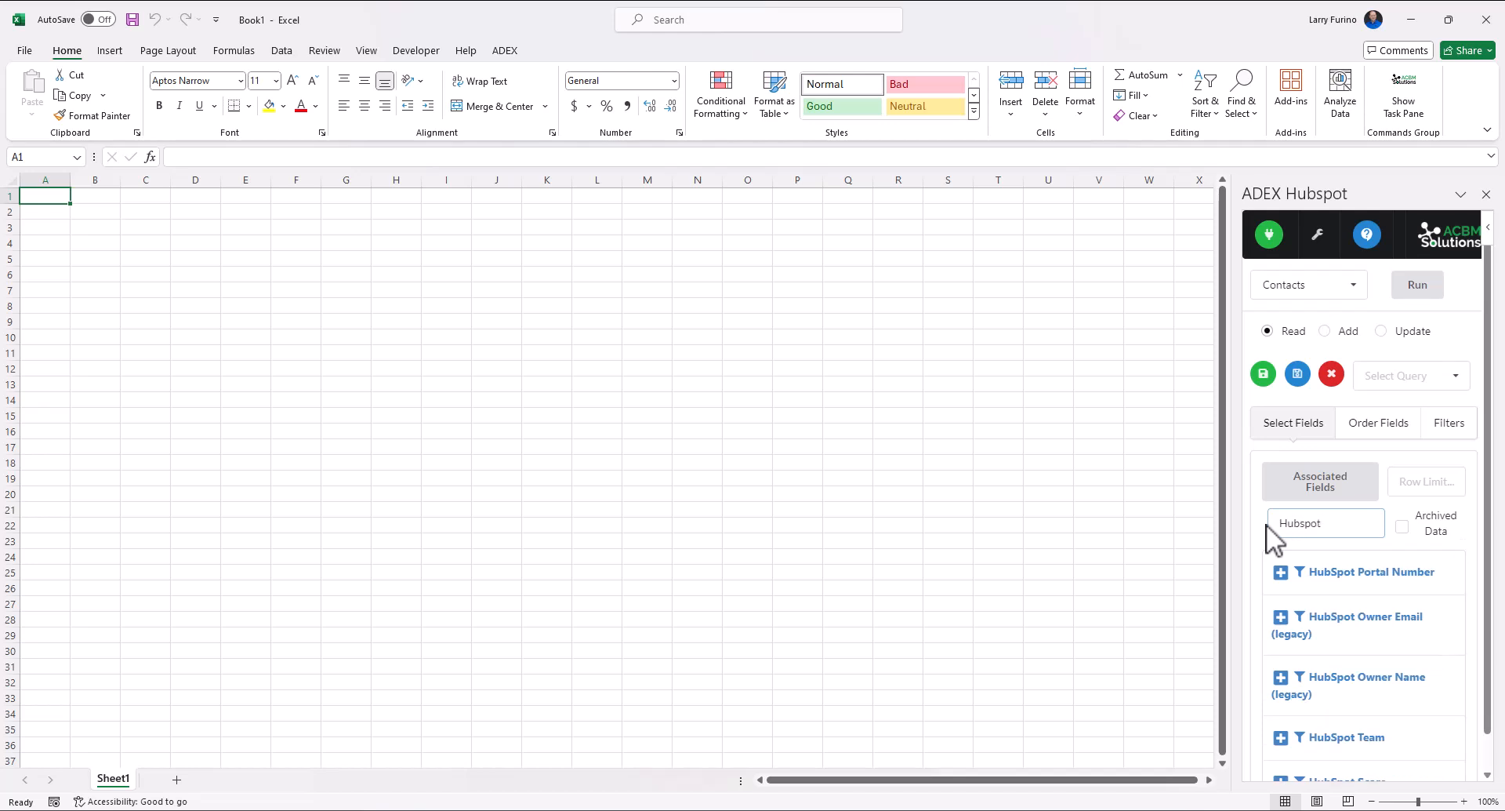
scroll(1303, 638, down, 1)
click(1281, 745)
Find and add the Number of Form Submissions and Last Activity Date fields to the query.
click(1337, 493)
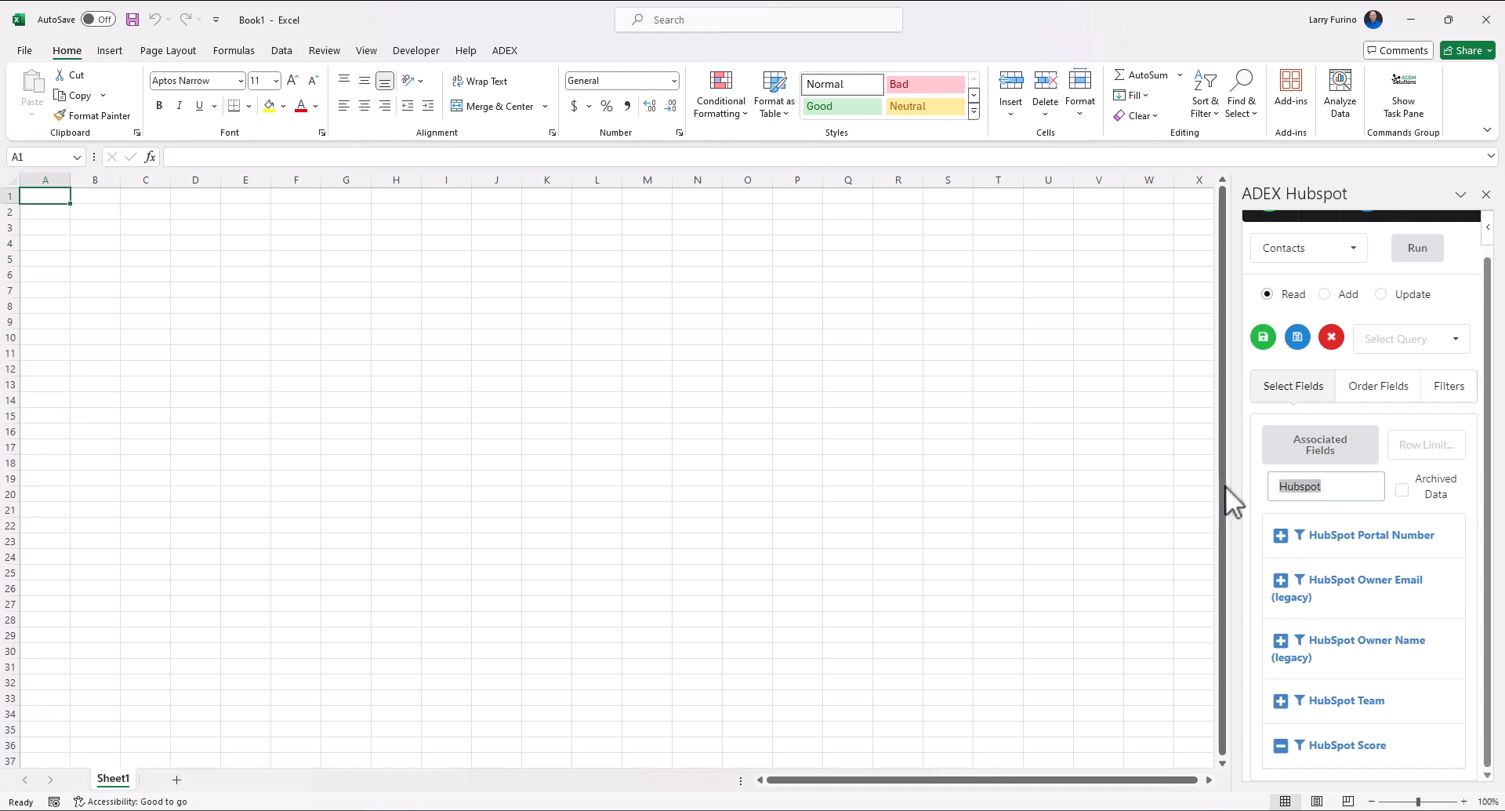
key(BackSpace)
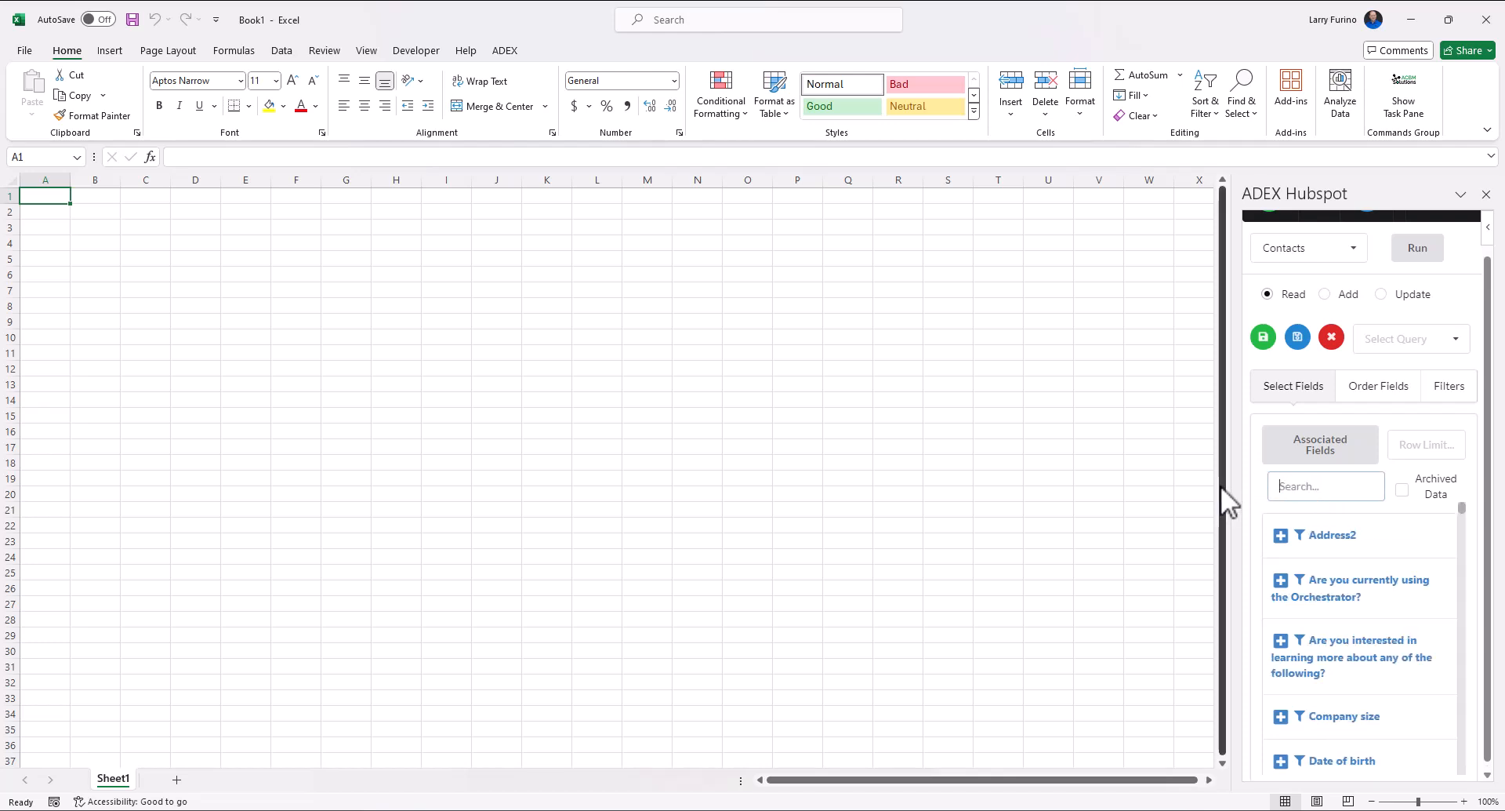
text(Number)
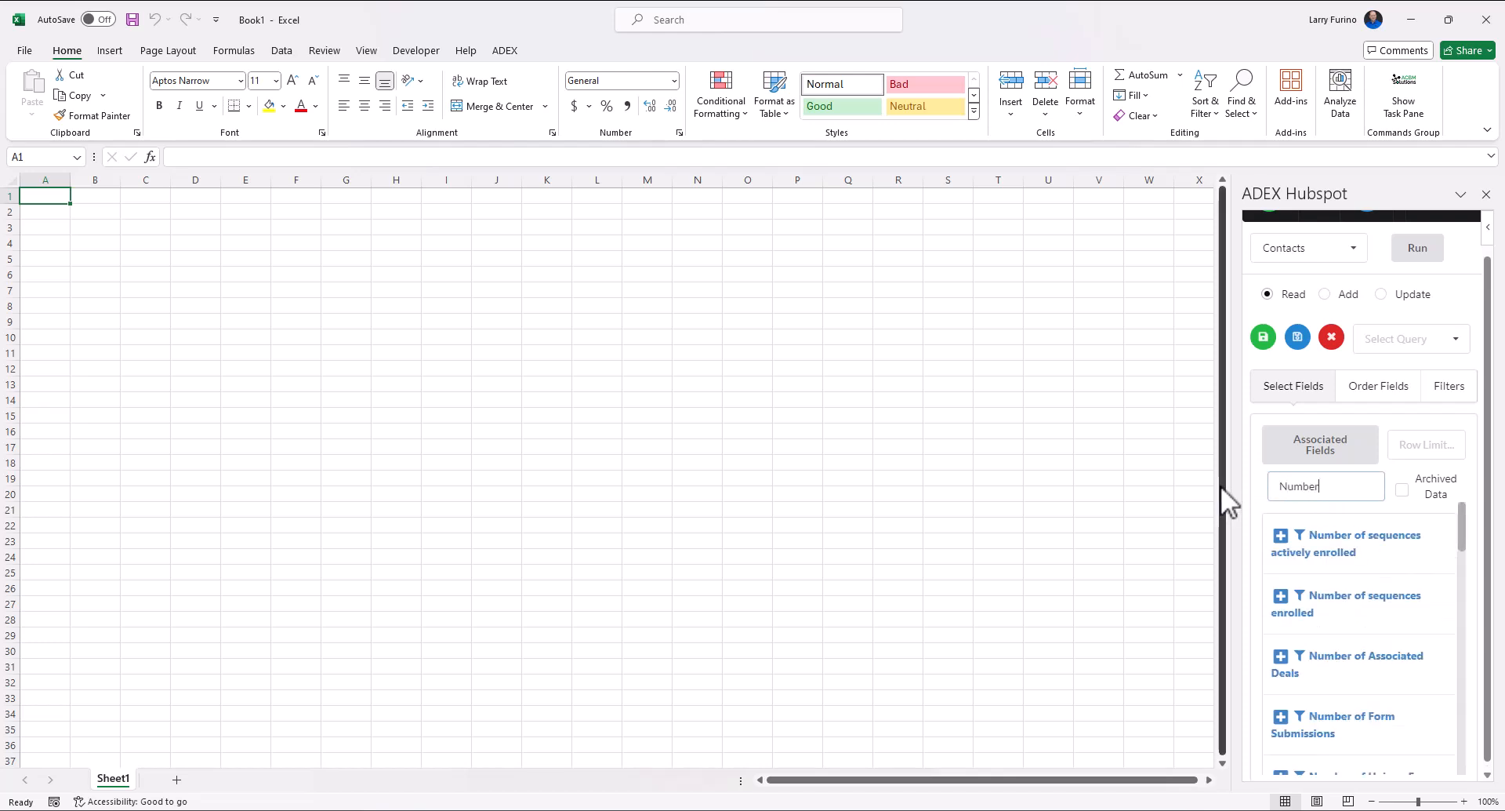
text( of)
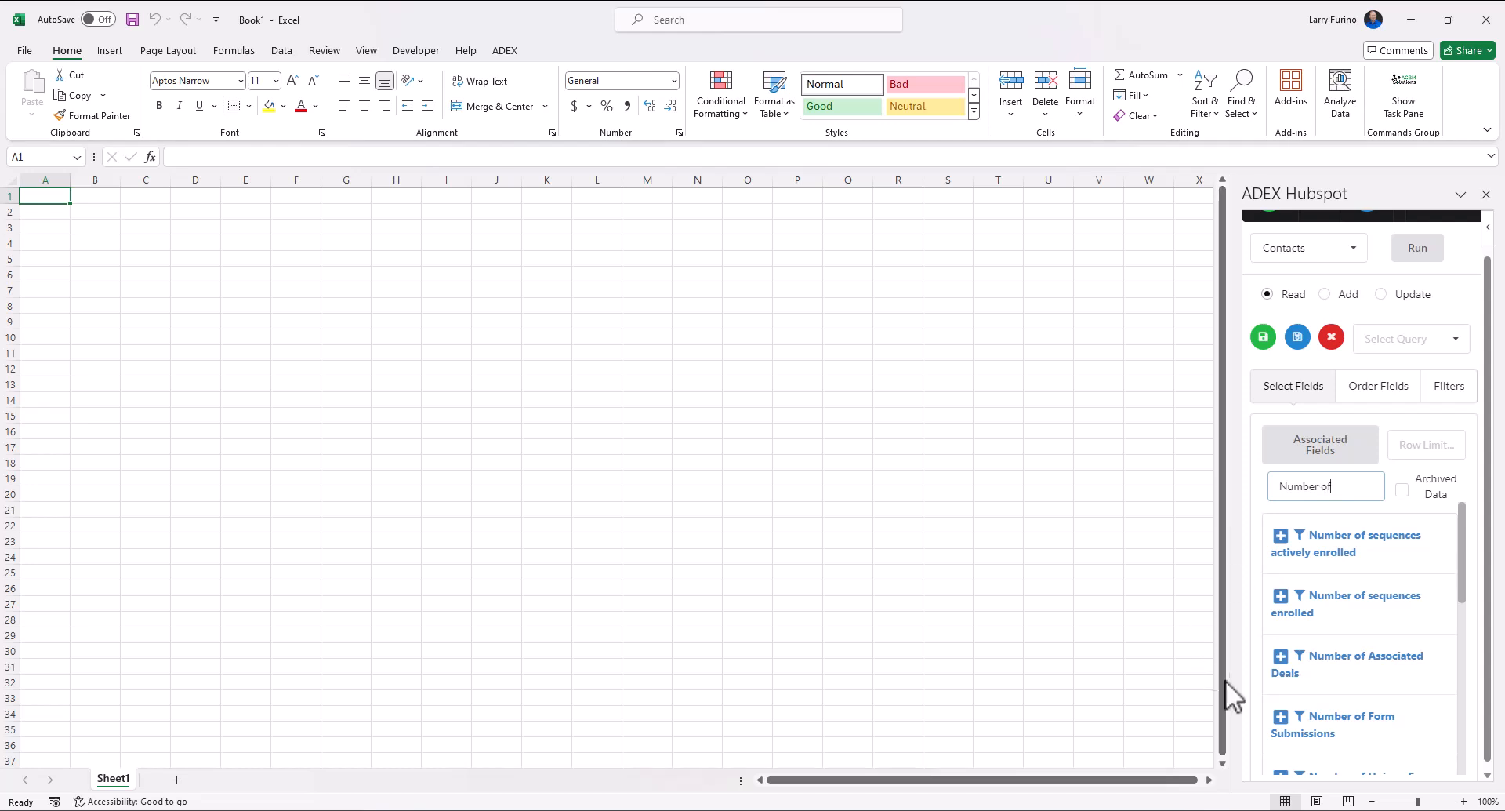
click(1281, 716)
drag(1354, 483, 1235, 483)
text(Last)
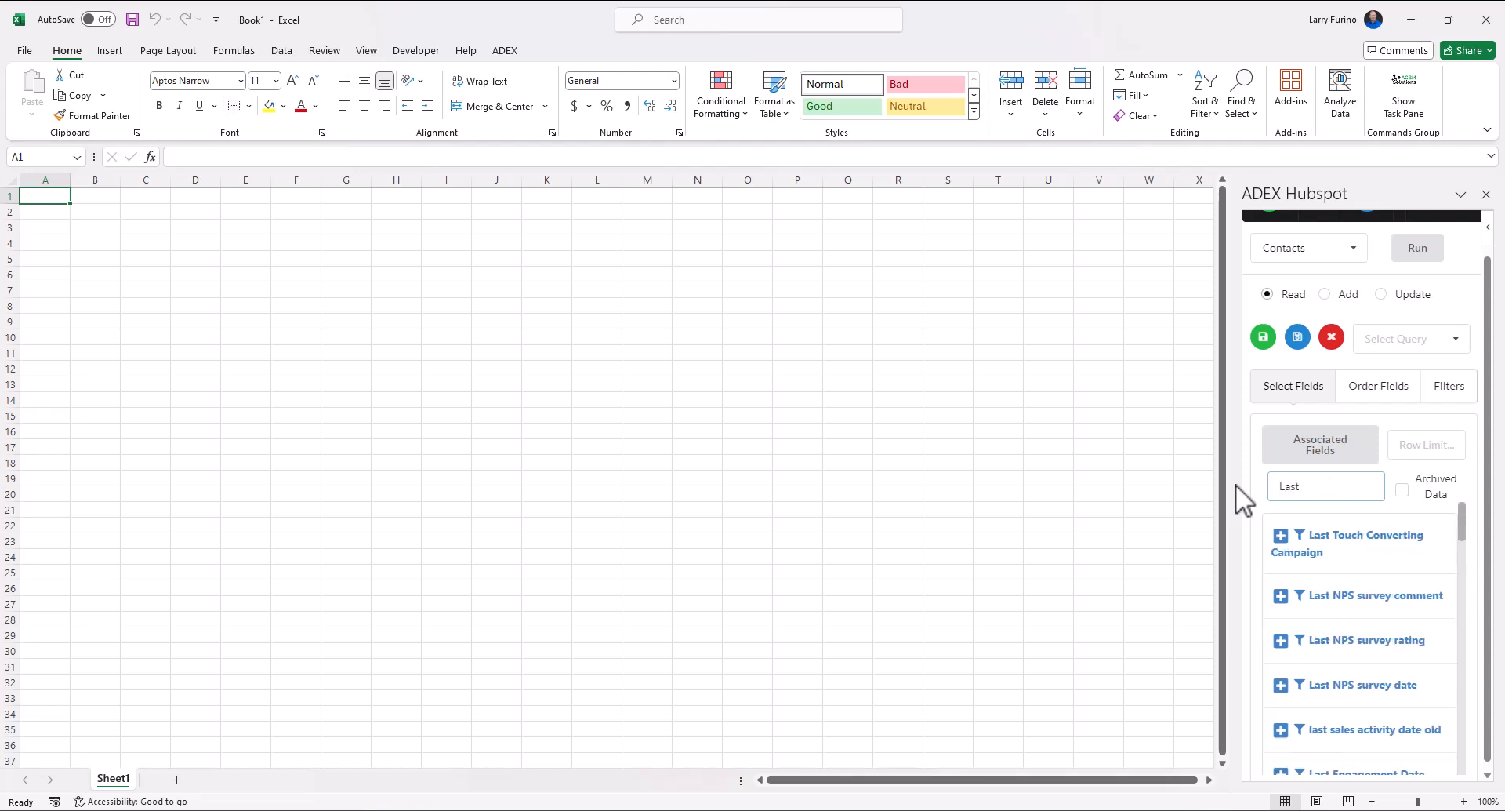
text( Activ)
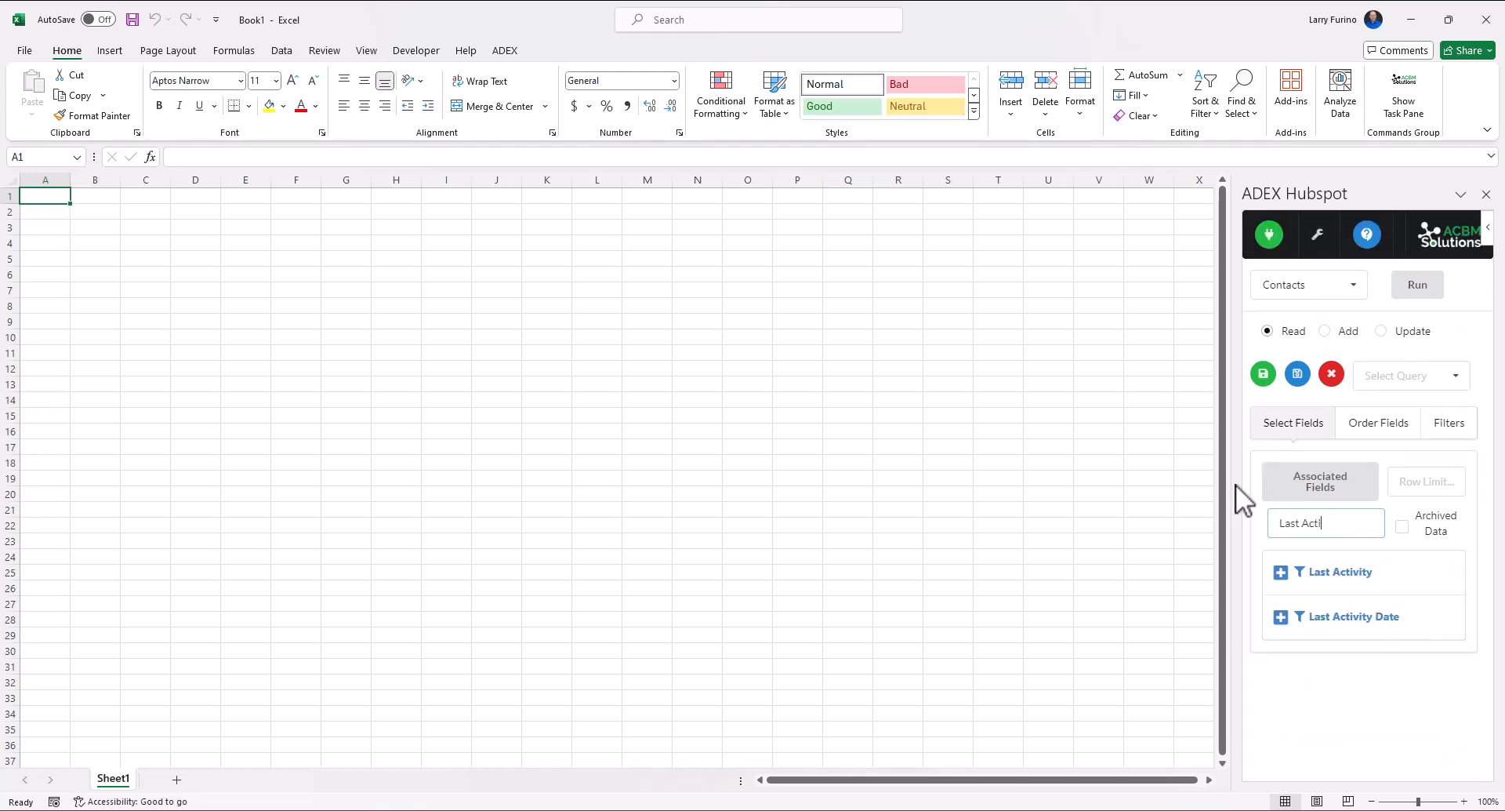
click(1281, 616)
Reorder the selected fields so that Last Name comes before First Name.
click(1377, 427)
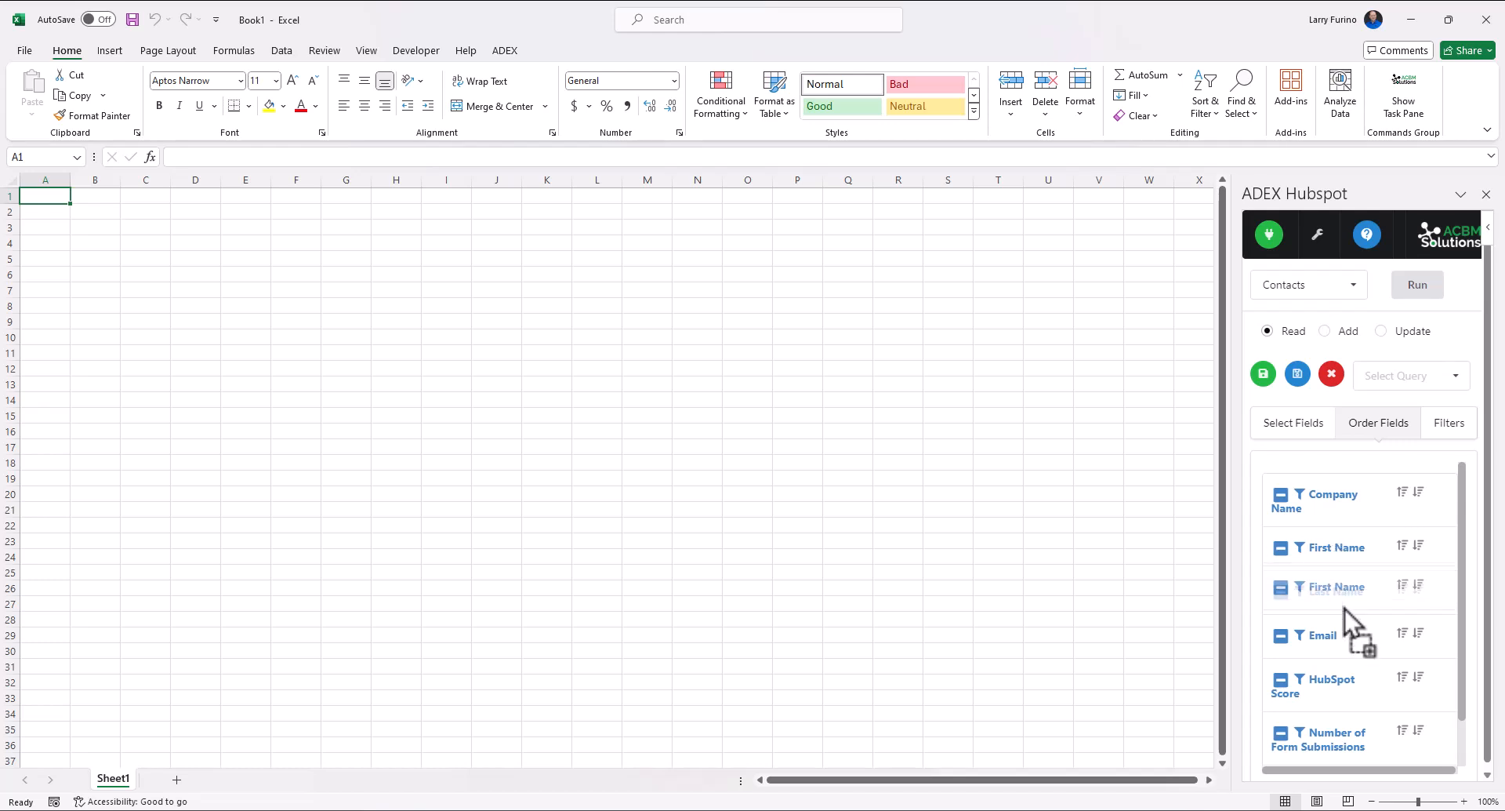
drag(1342, 640, 1336, 671)
drag(1334, 592, 1338, 541)
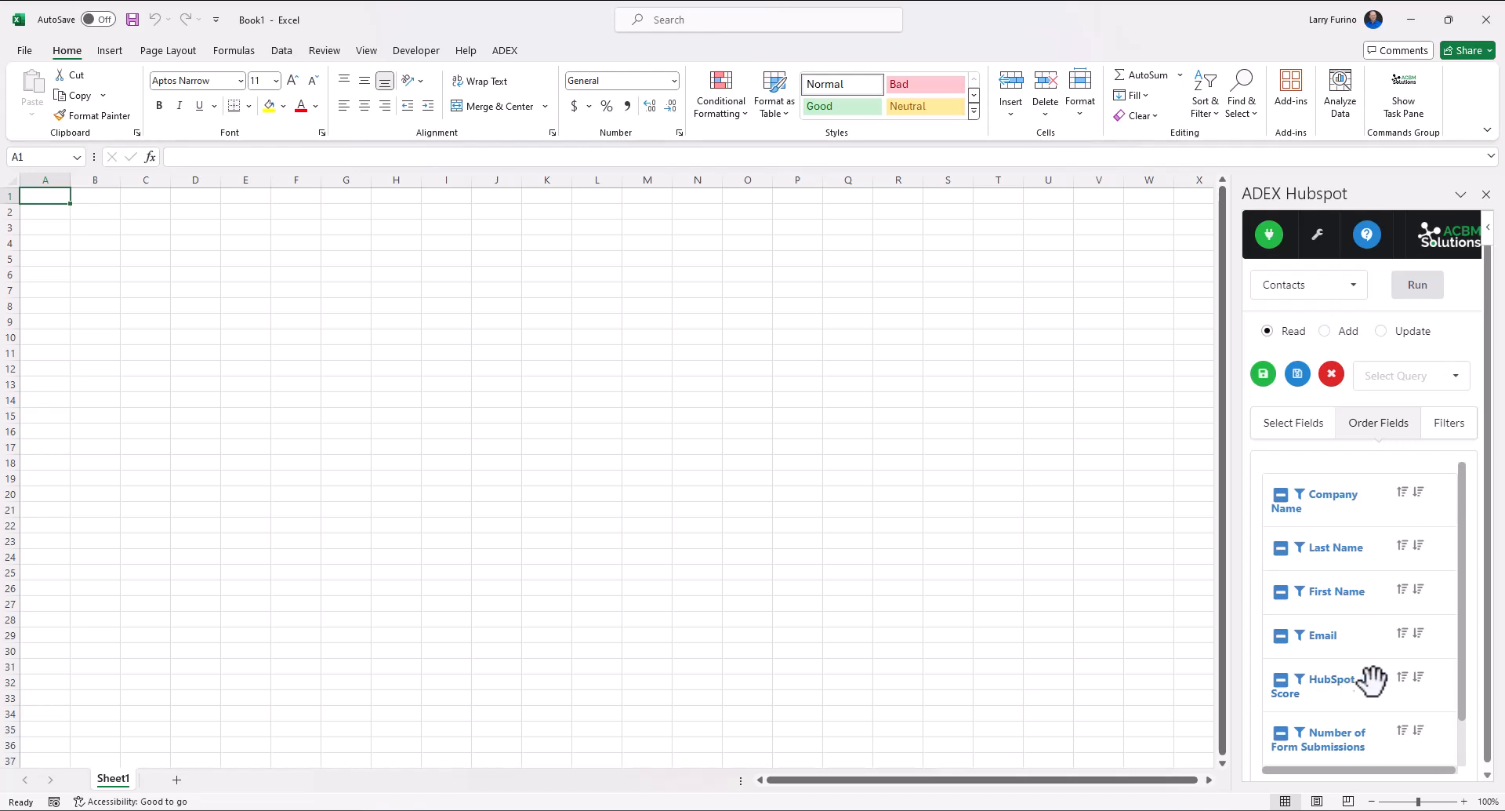
Sort the query by HubSpot Score descending first and by Last Activity Date descending second.
click(1420, 678)
scroll(1387, 676, down, 1)
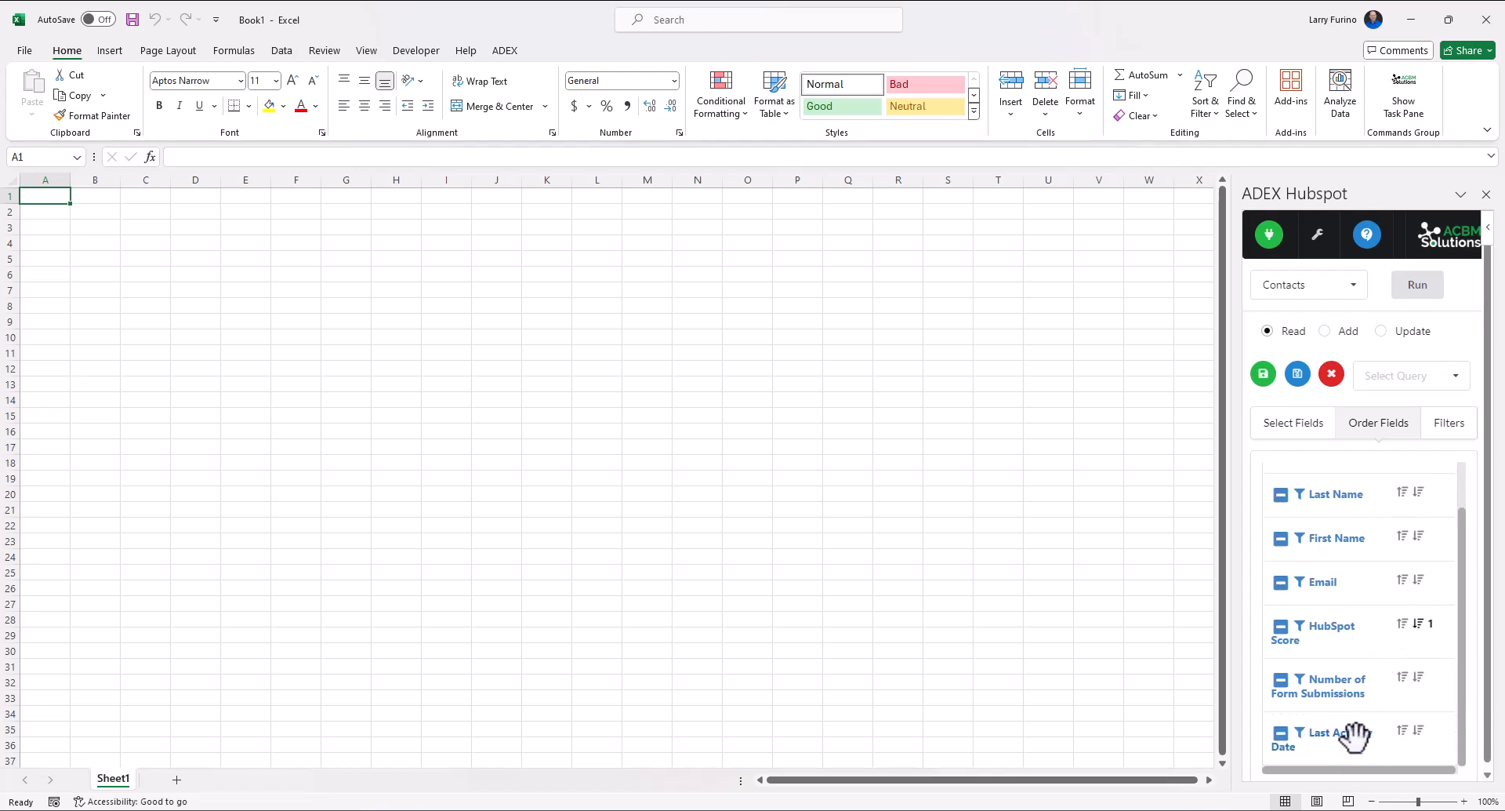
click(1419, 733)
Mark the HubSpot Score and Last Activity Date fields for use in filters.
scroll(1342, 680, up, 1)
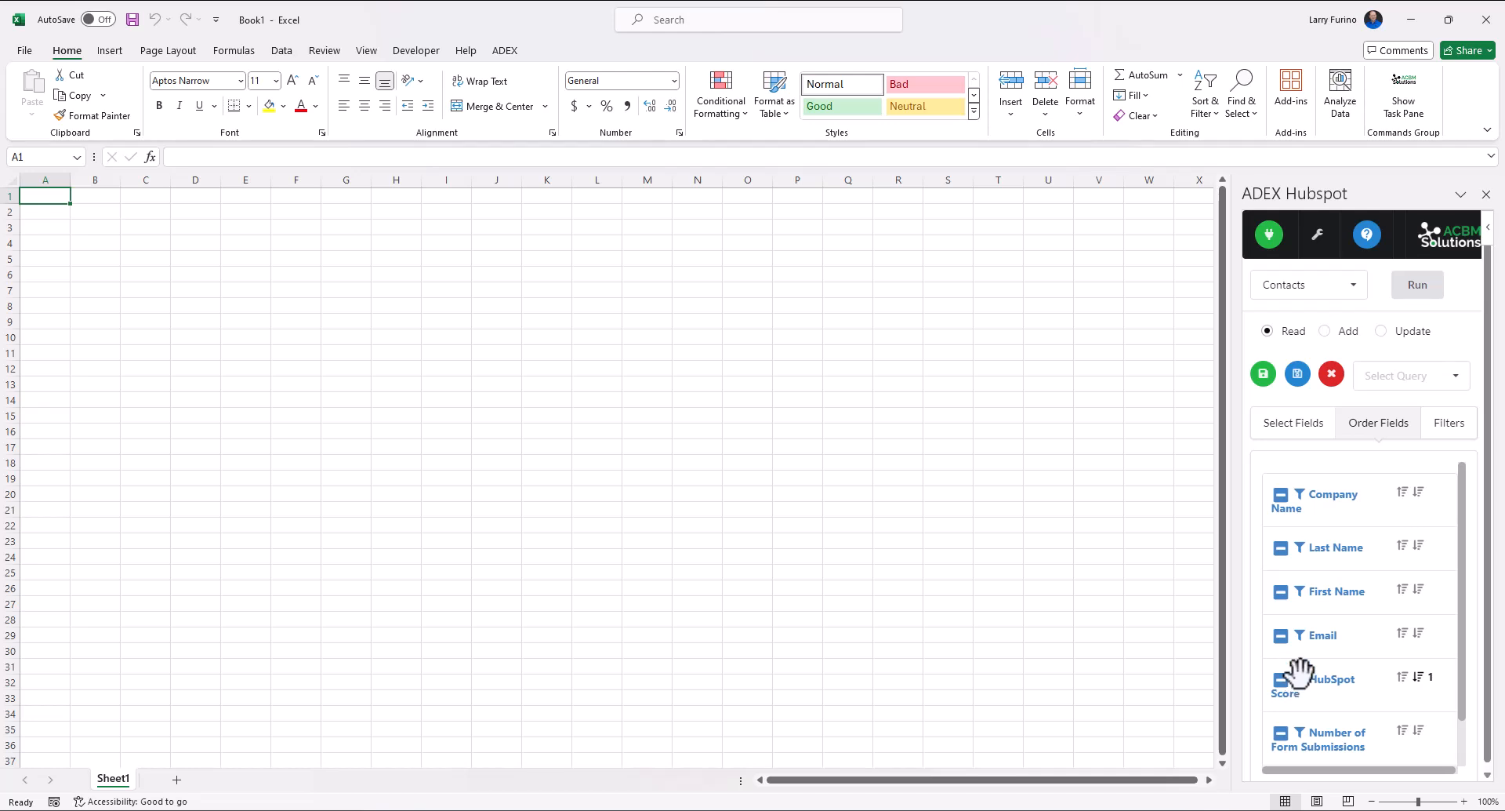
scroll(1337, 691, down, 1)
scroll(1337, 692, down, 1)
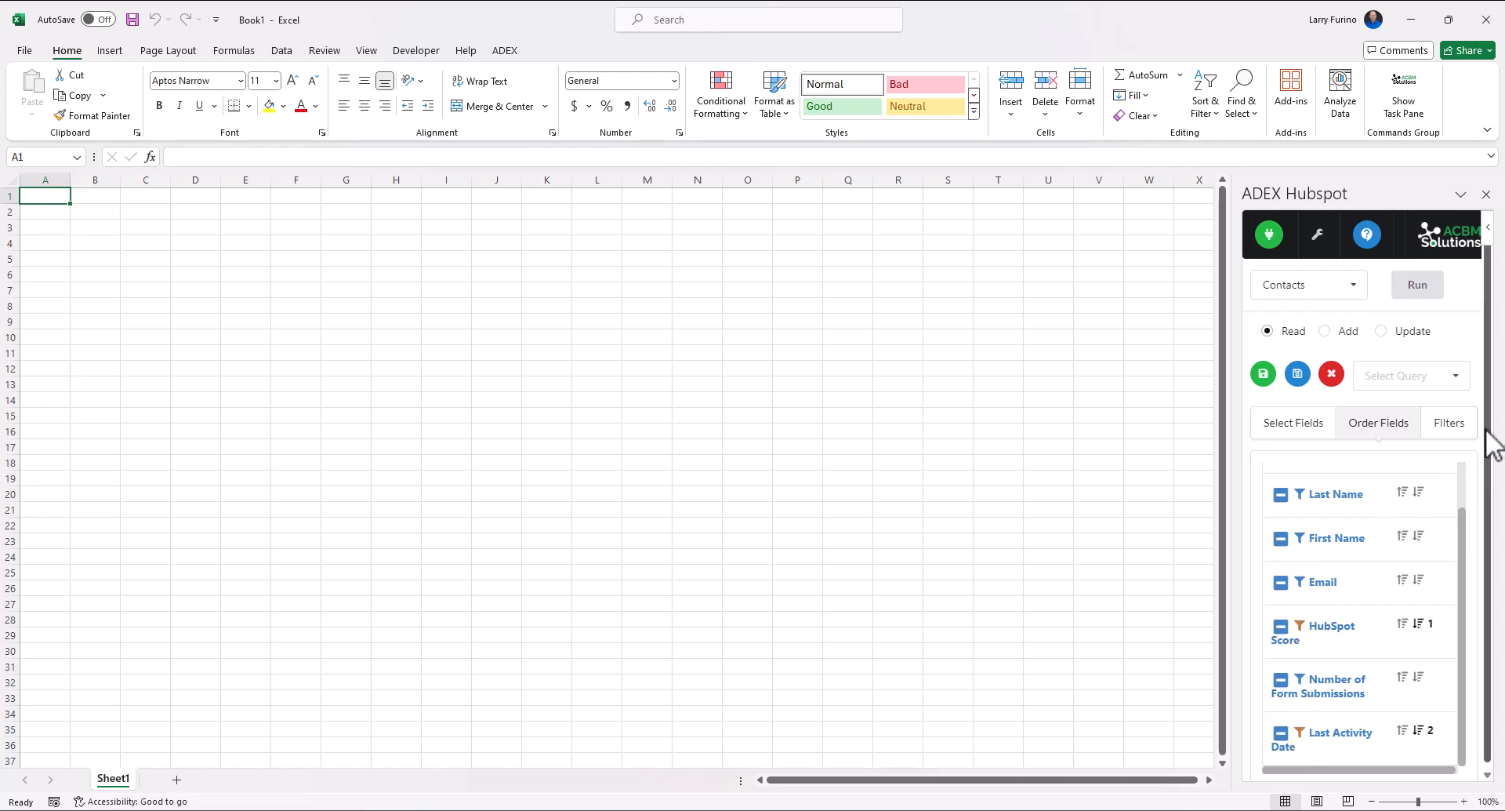
Add a filter in a new group requiring HubSpot Score ≥ 50.
click(1447, 424)
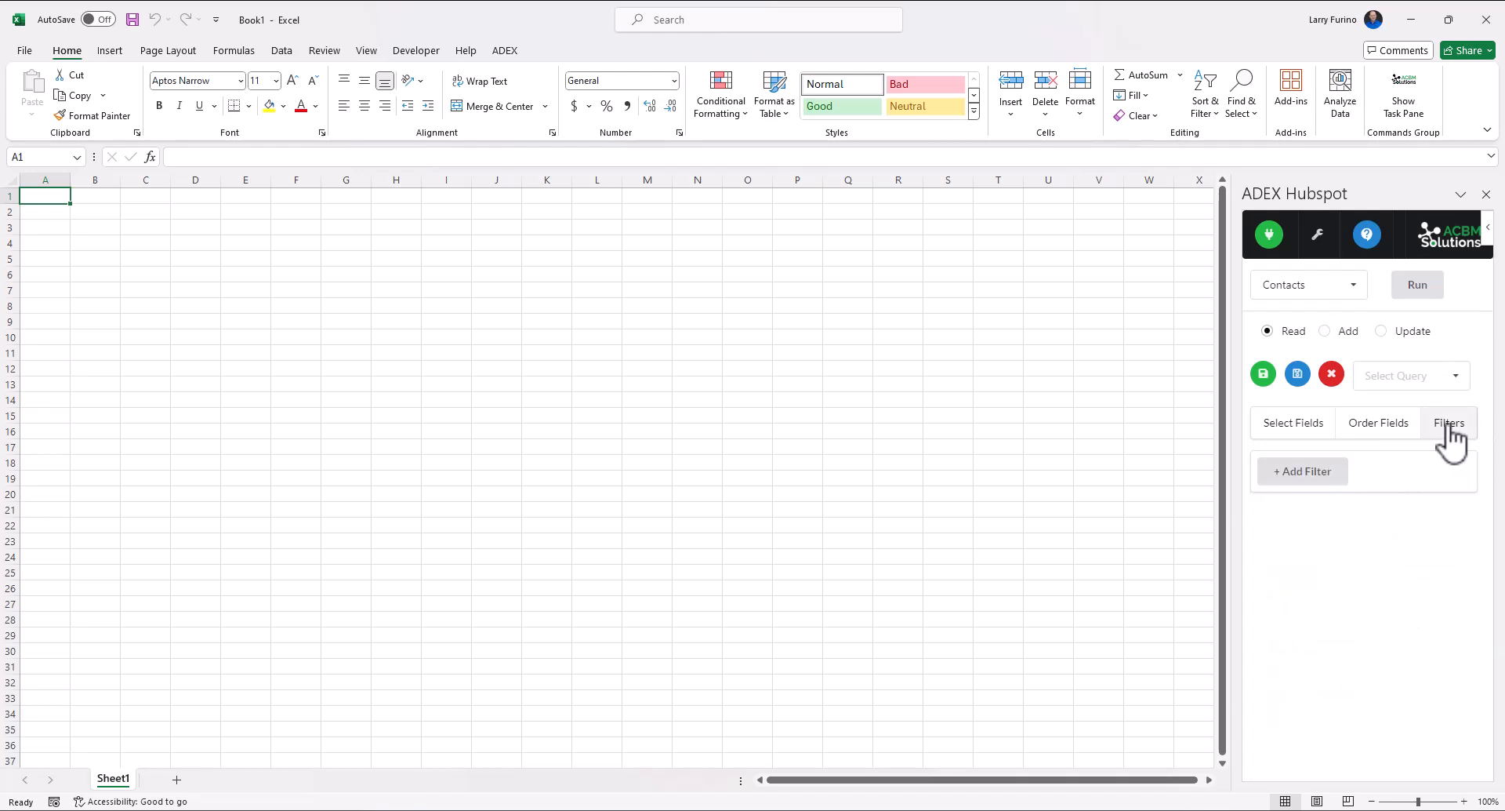
click(1318, 472)
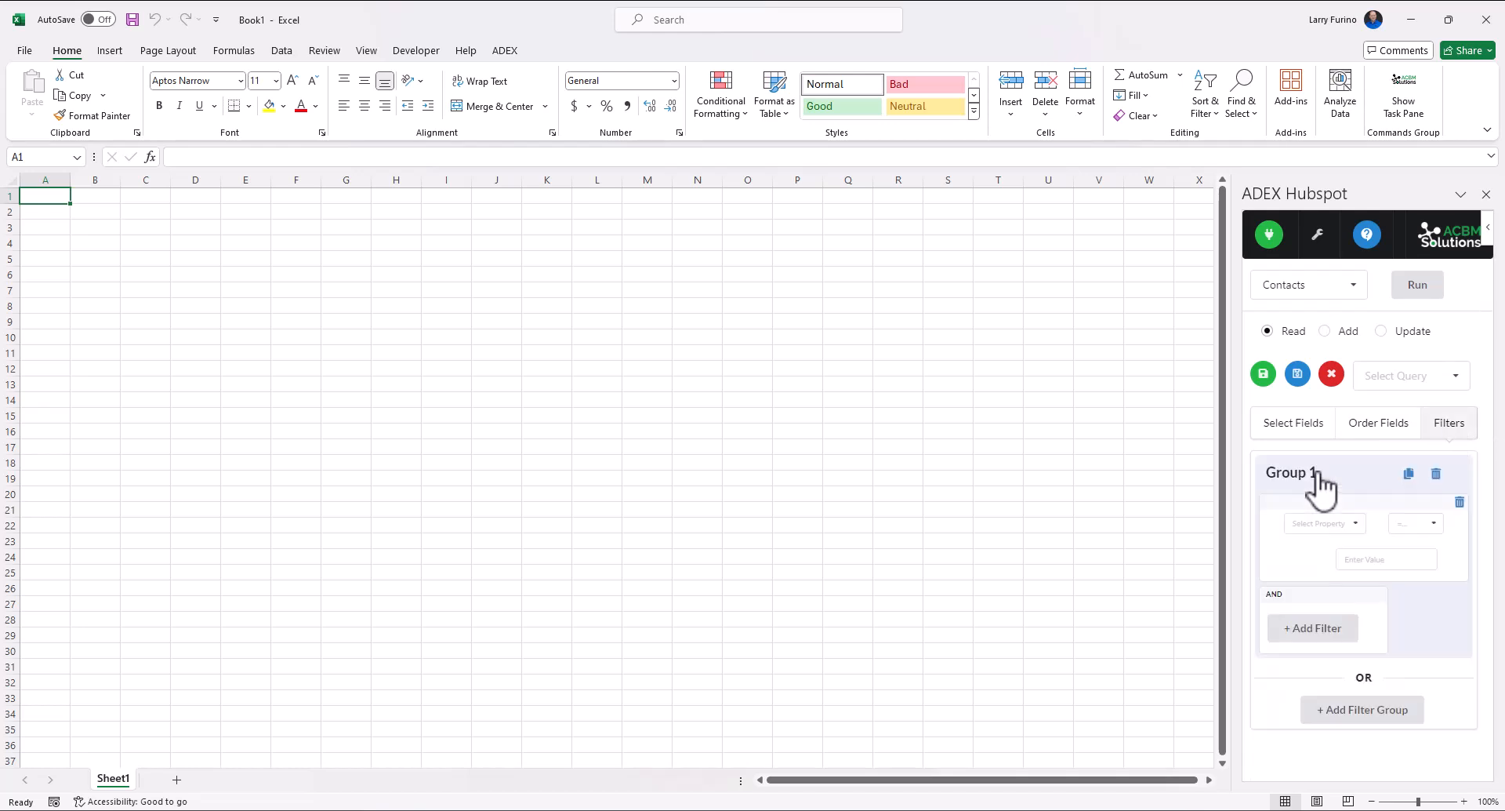
click(1354, 533)
click(1334, 573)
click(1438, 536)
click(1412, 608)
click(1364, 562)
text(50)
Add a second AND filter to Group 1 requiring Last Activity Date ≥ 01/01/2024.
click(1308, 632)
click(1325, 617)
click(1339, 665)
click(1434, 619)
click(1403, 696)
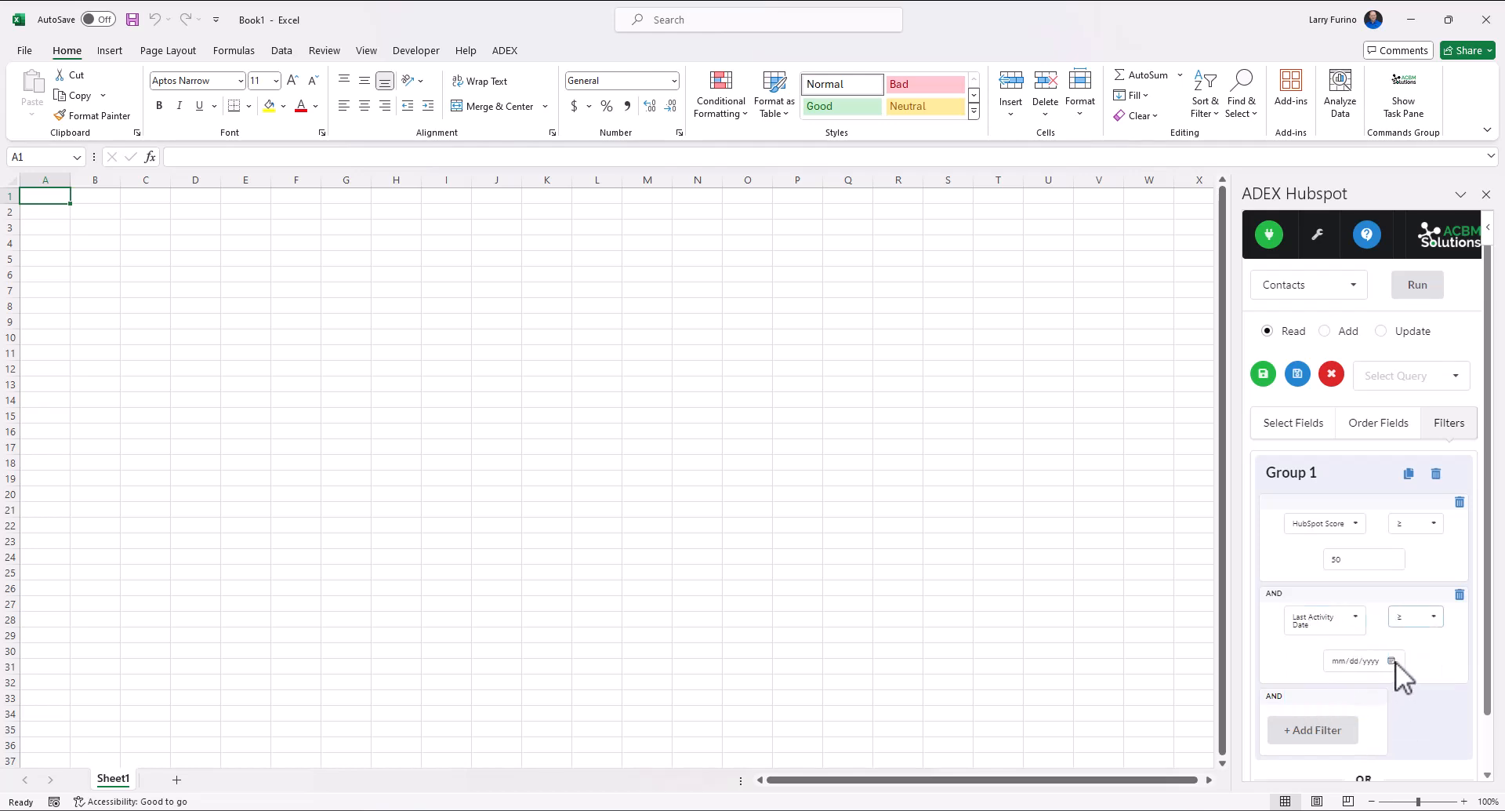
click(1393, 661)
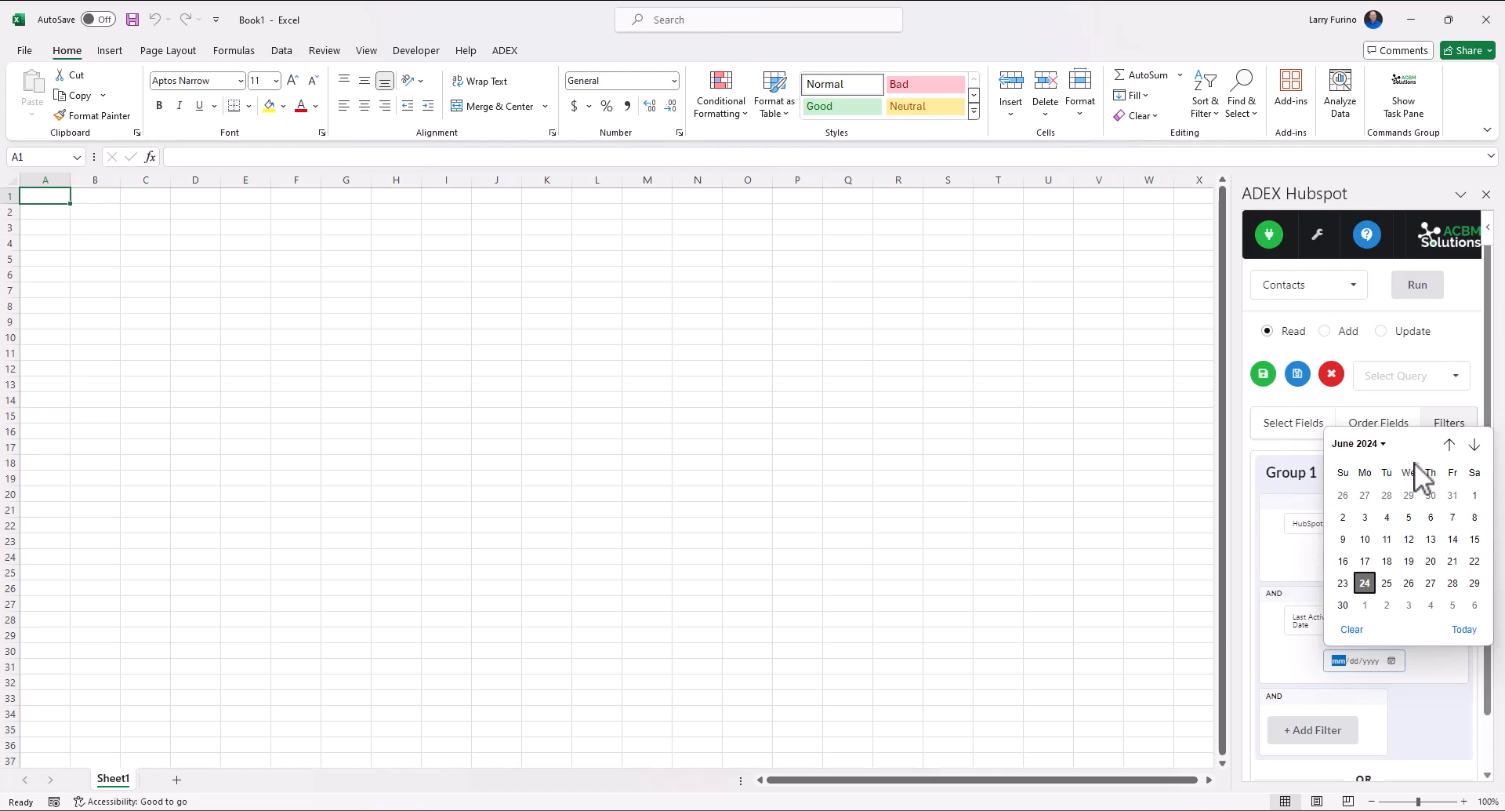
click(1449, 444)
click(1449, 443)
click(1449, 443)
click(1450, 444)
click(1449, 443)
click(1367, 495)
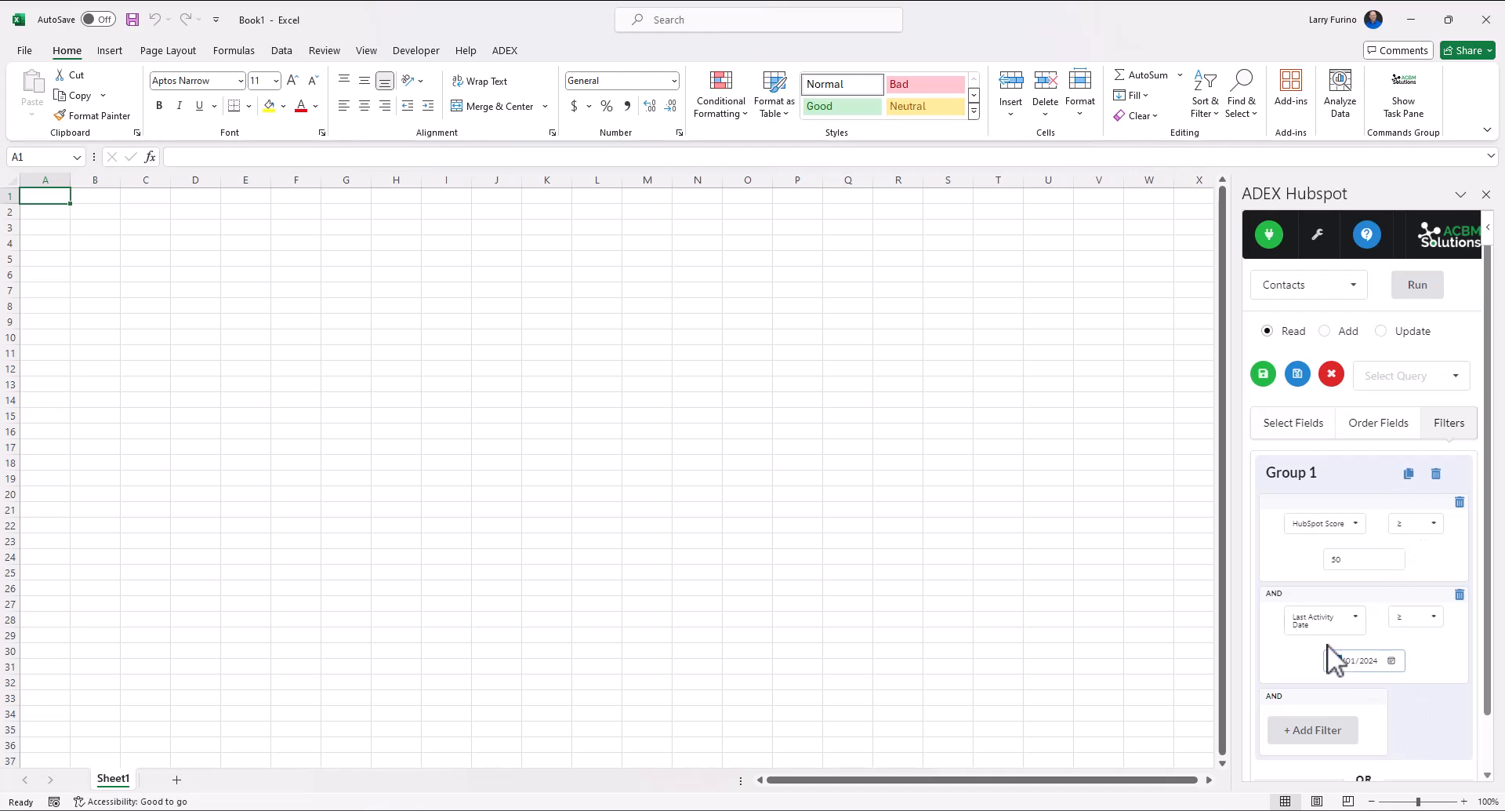
Save the query under the name Hubspot Leads.
click(1297, 375)
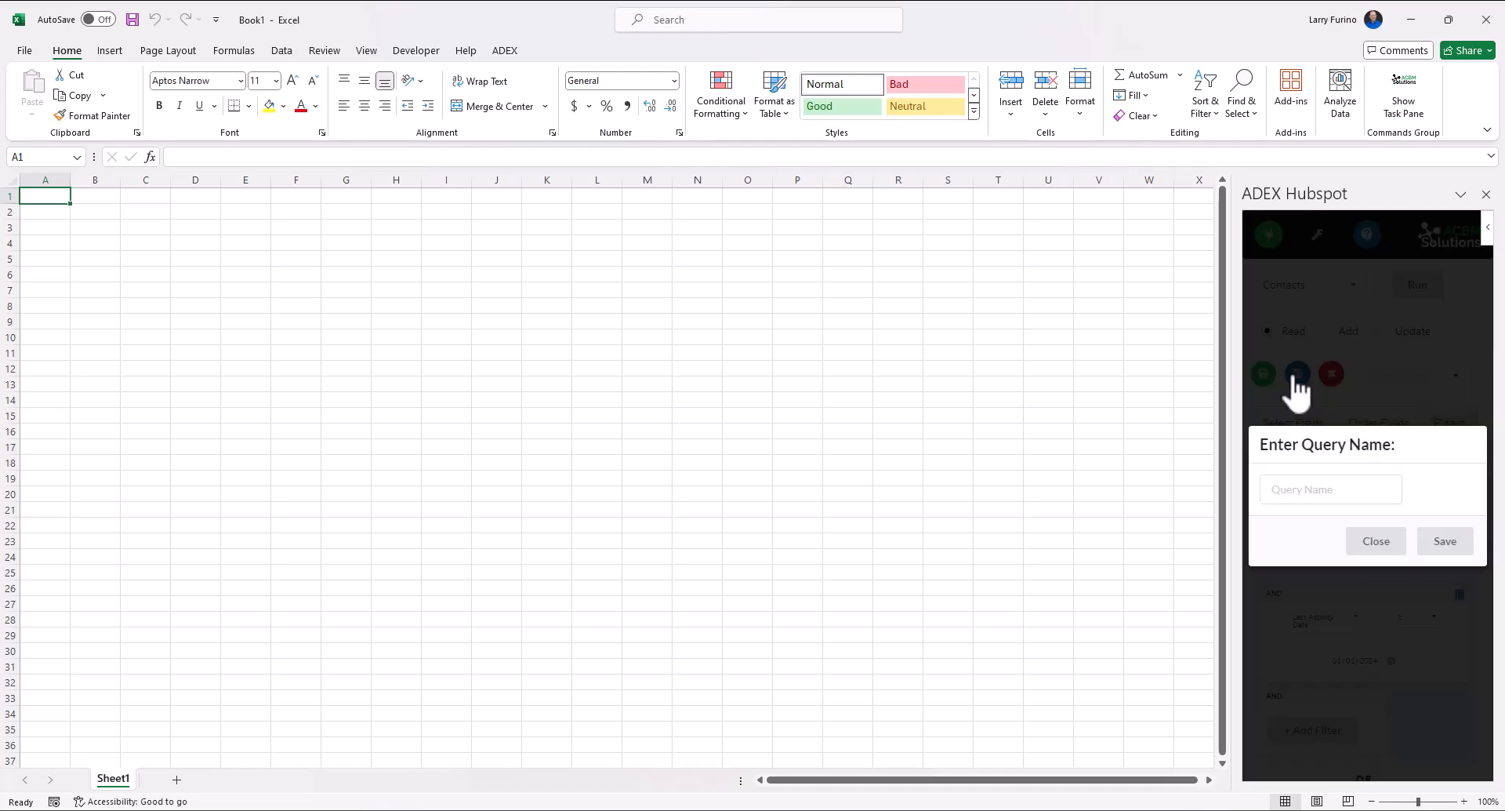
click(1323, 490)
text(Hubspo)
text( Lead)
text(t)
click(1445, 543)
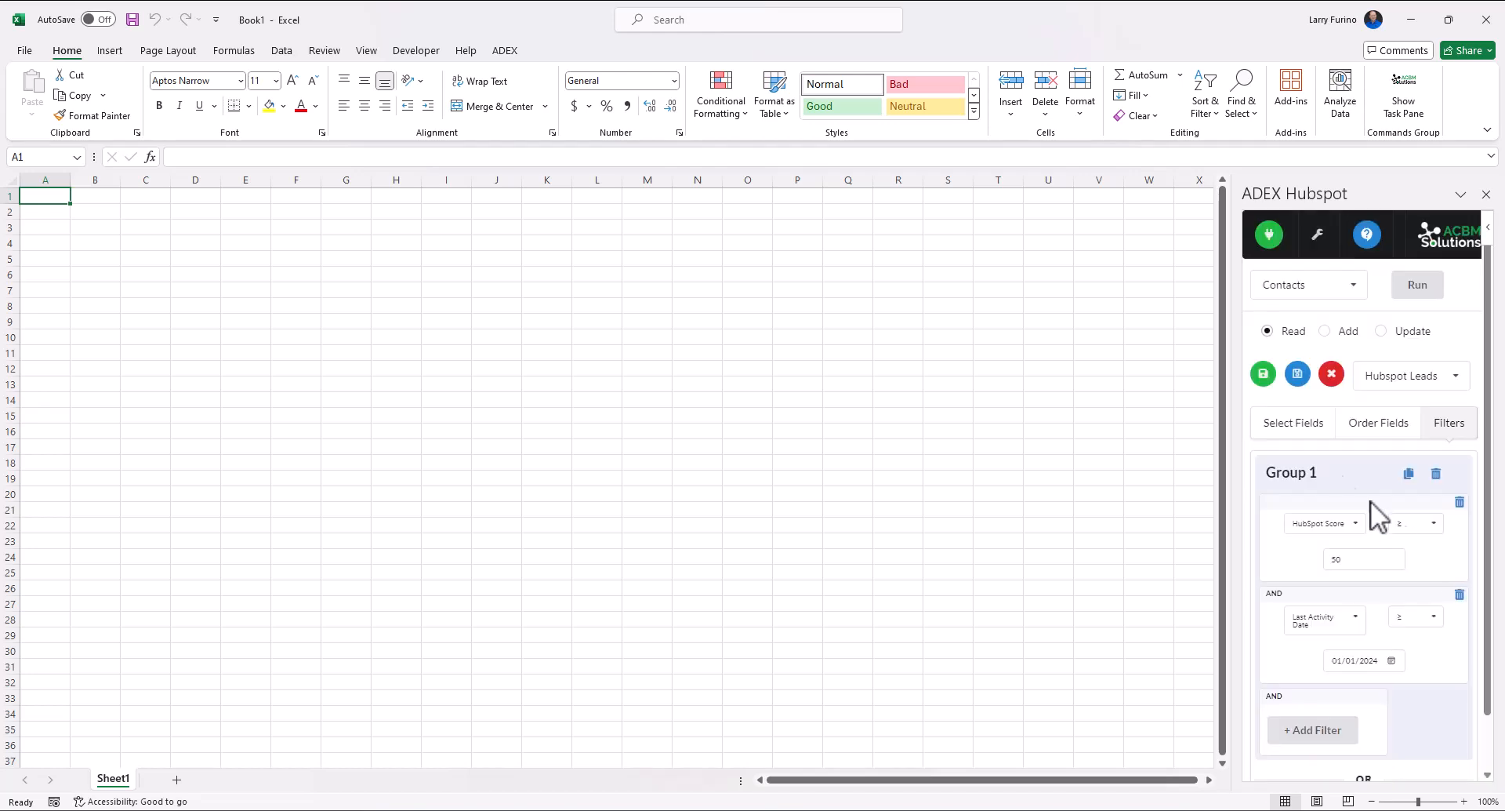
Run the Hubspot Leads query into the sheet and autofit the width of all columns.
click(1418, 287)
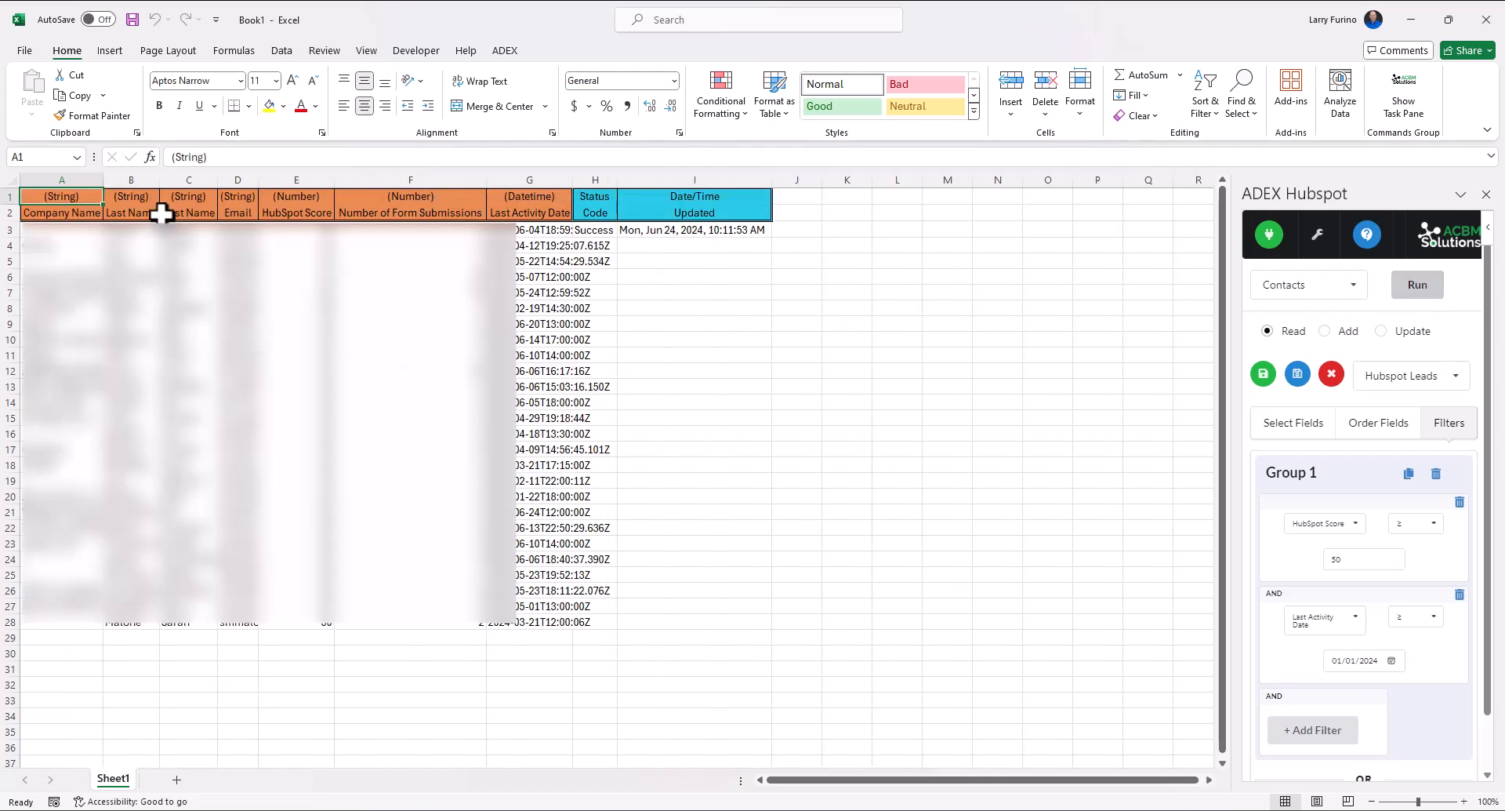
click(11, 174)
double_click(102, 180)
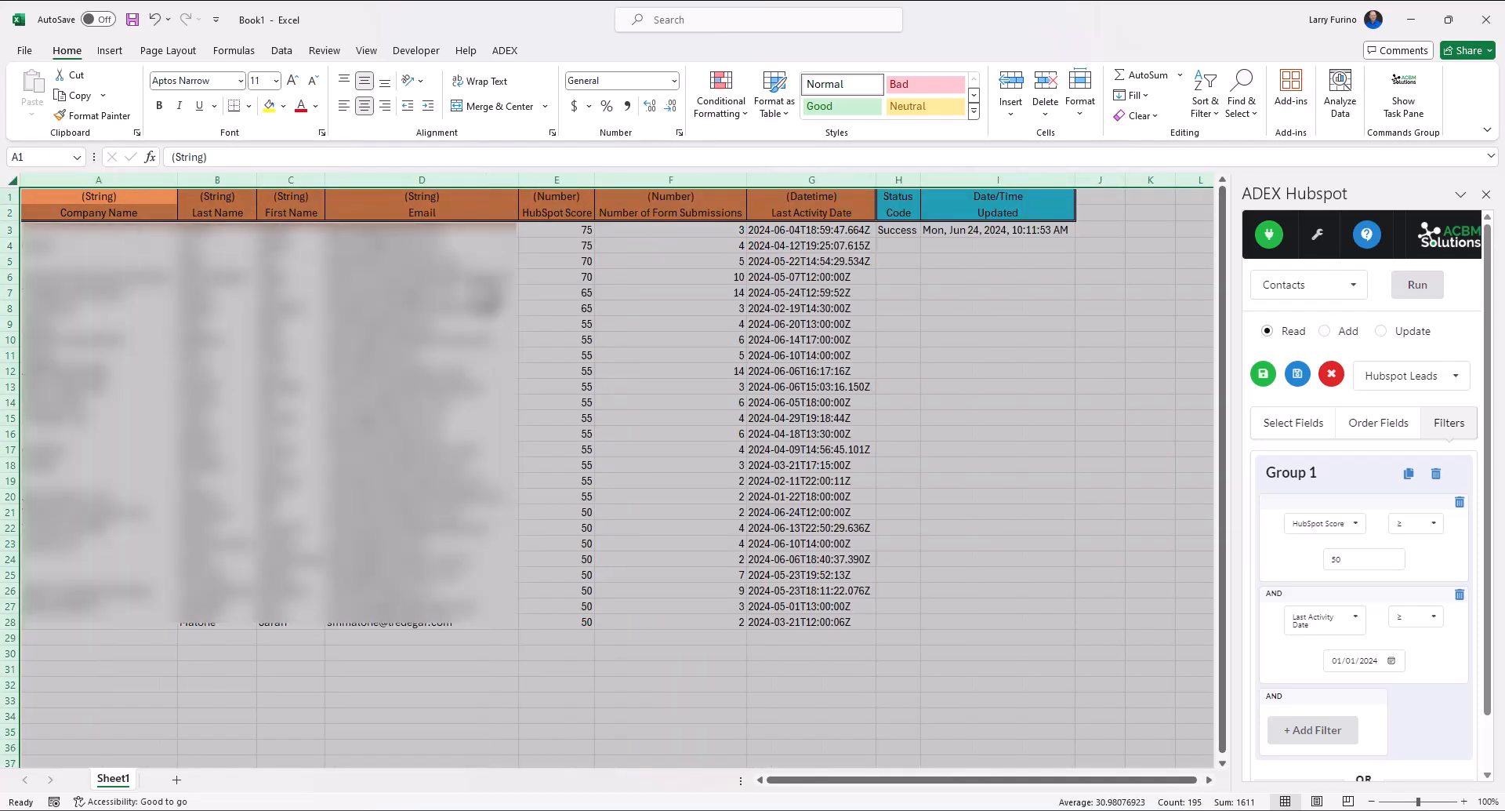